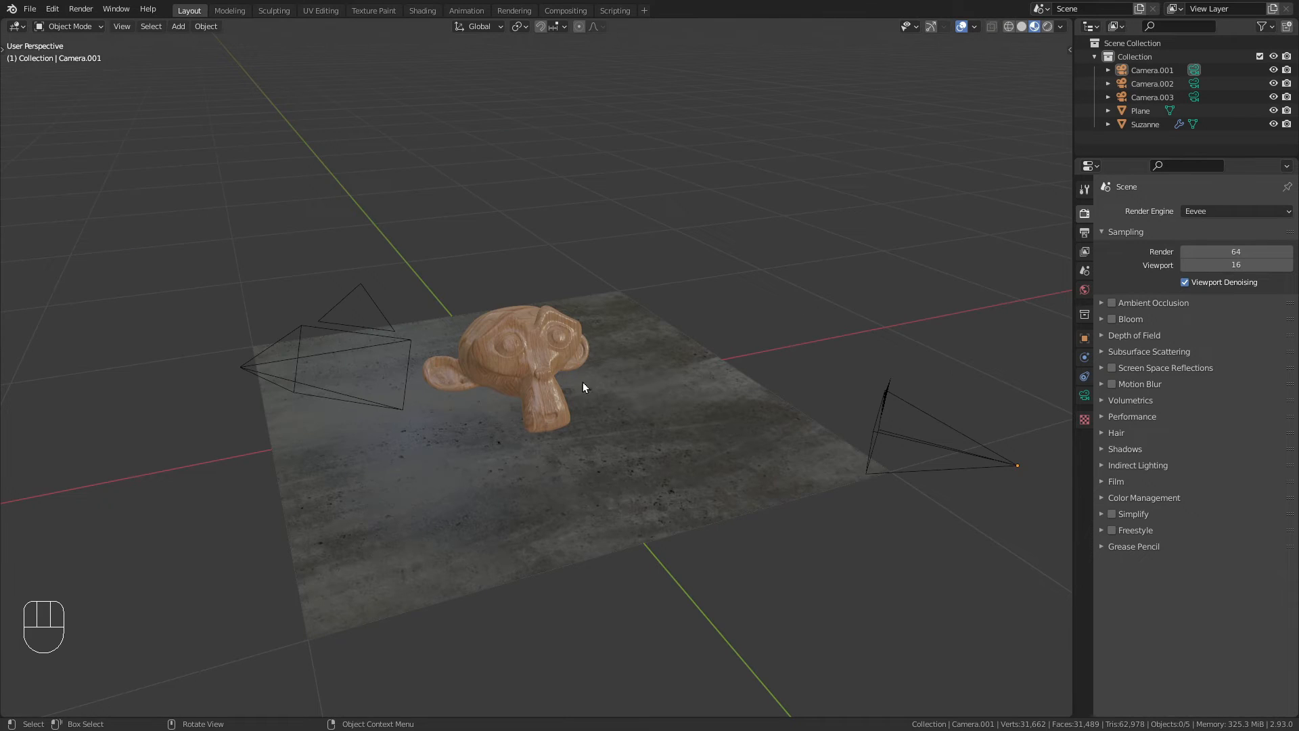
Step: Examine the wooden Suzanne head, the floor plane and the three cameras placed around them
{"action": "scroll", "coordinate": [583, 381], "scroll_direction": "up", "scroll_amount": 7}
{"action": "middle_click_drag", "start_coordinate": [603, 331], "coordinate": [554, 313], "text": "shift"}
{"action": "scroll", "coordinate": [555, 312], "scroll_direction": "down", "scroll_amount": 2}
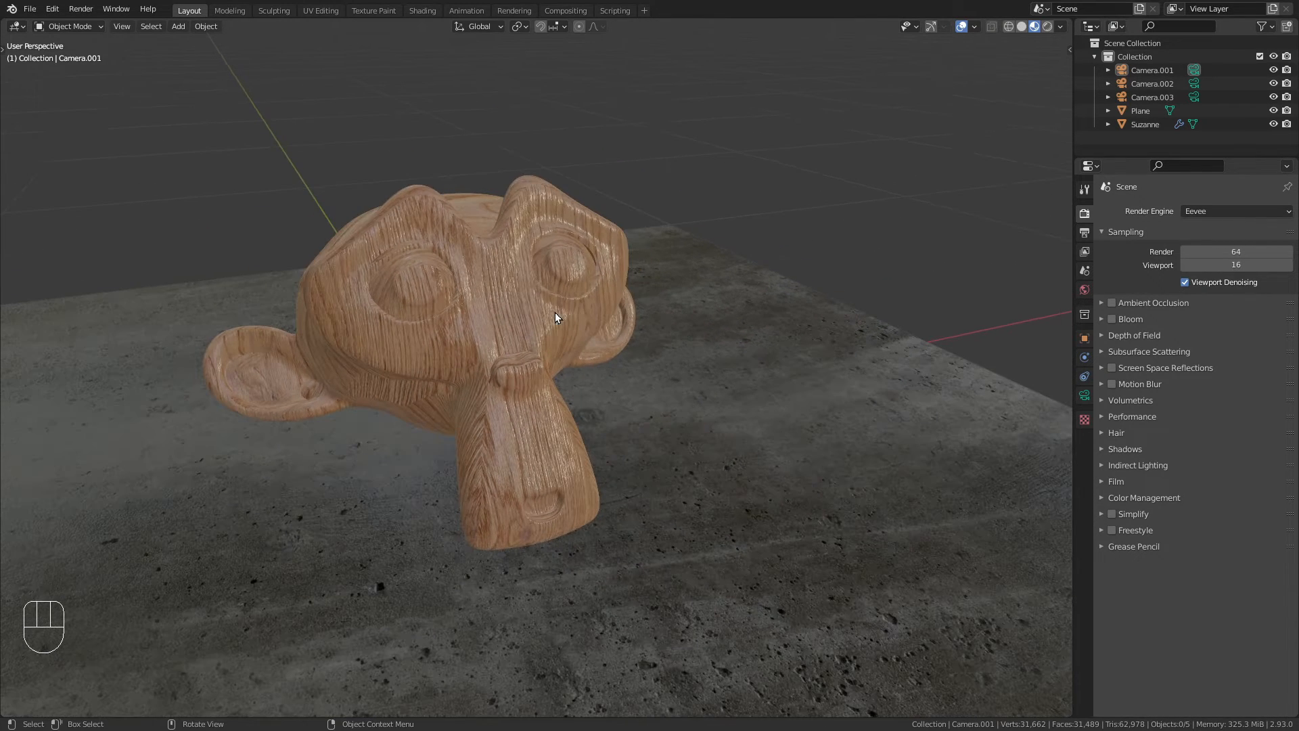
{"action": "left_click", "coordinate": [472, 282]}
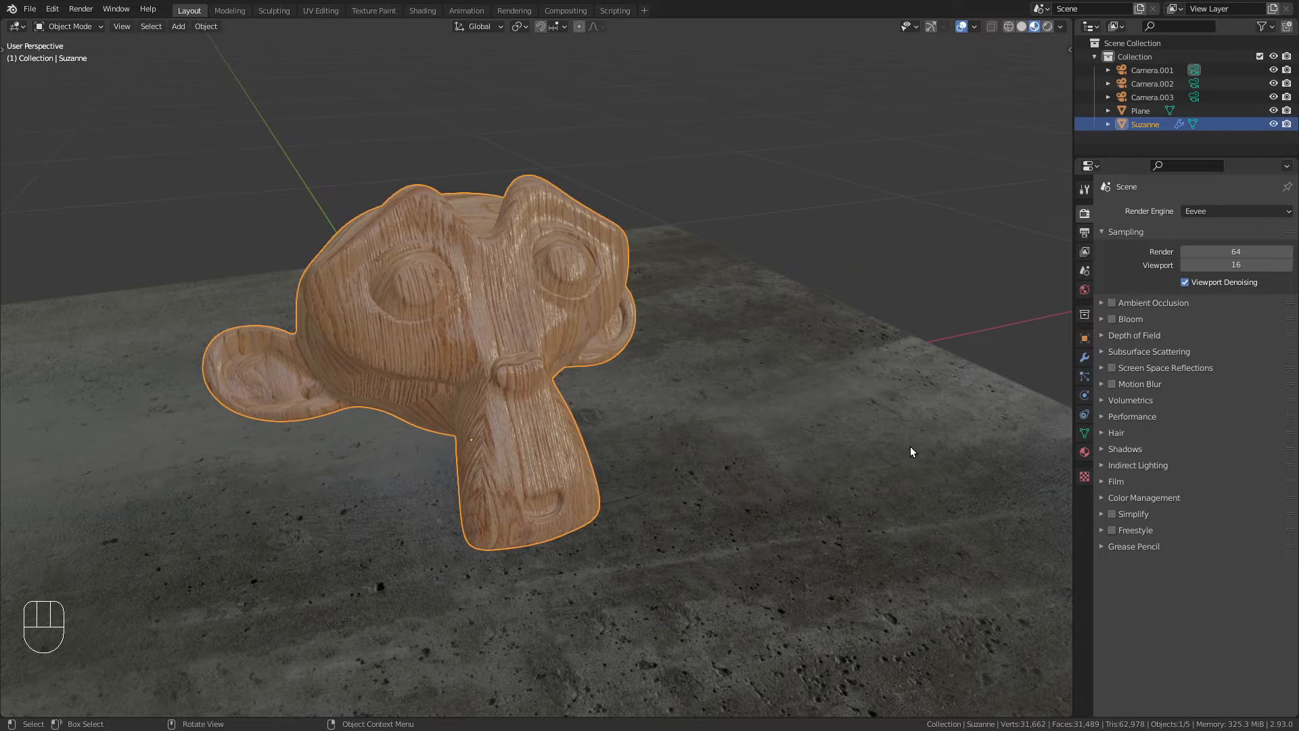
{"action": "left_click", "coordinate": [732, 529]}
{"action": "scroll", "coordinate": [651, 457], "scroll_direction": "down", "scroll_amount": 6}
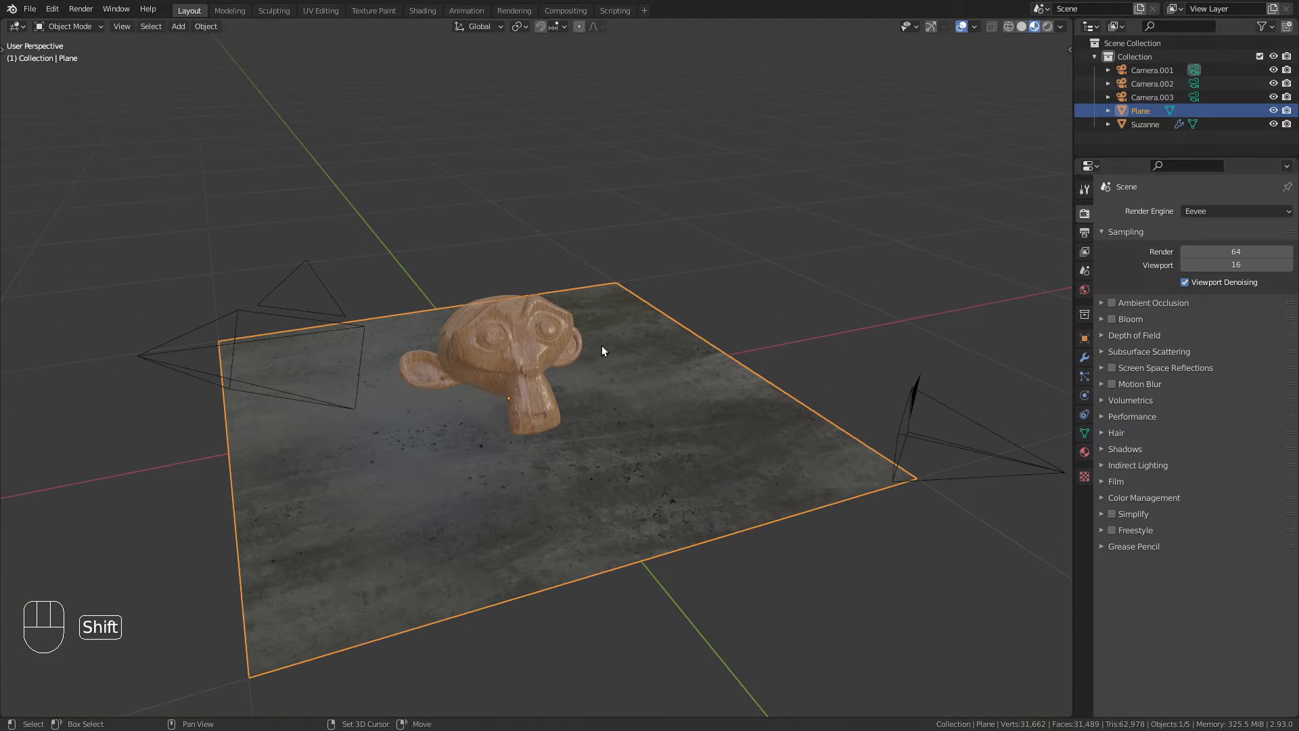
{"action": "middle_click_drag", "start_coordinate": [602, 345], "coordinate": [534, 537], "text": "shift"}
{"action": "scroll", "coordinate": [559, 458], "scroll_direction": "down", "scroll_amount": 2}
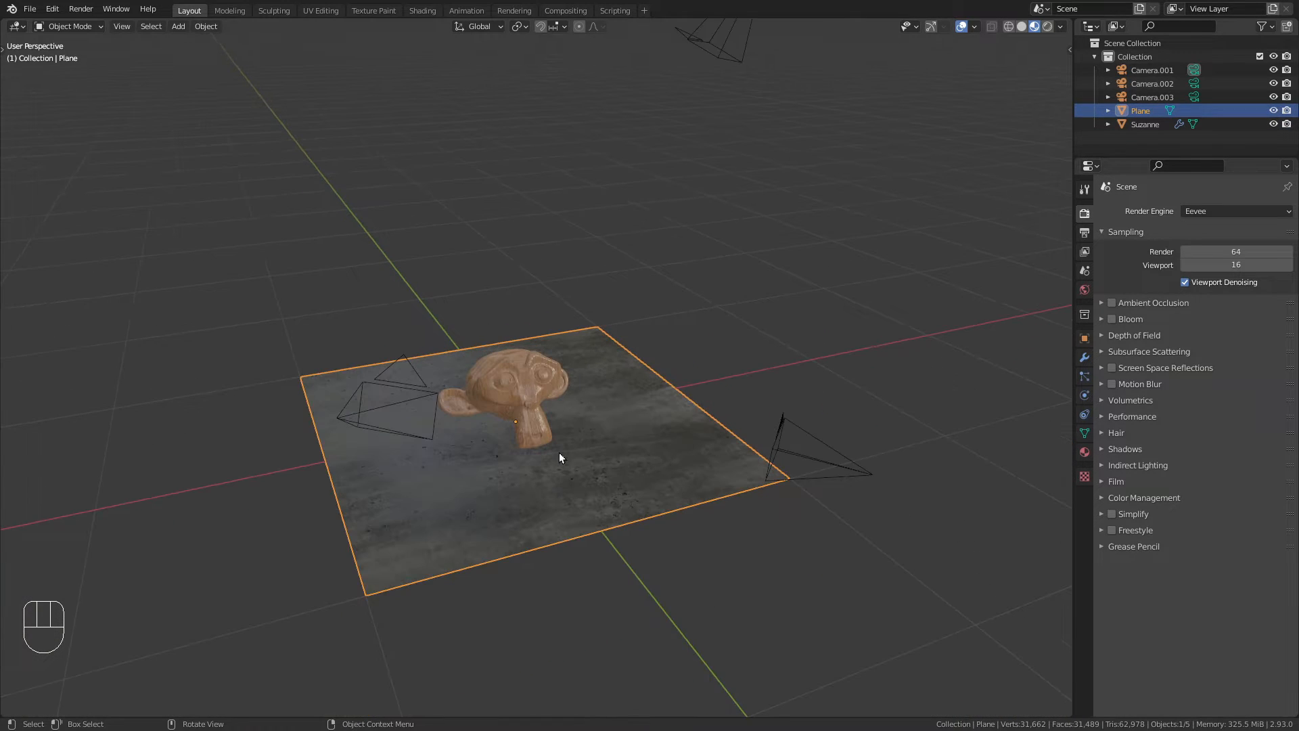
{"action": "left_click", "coordinate": [428, 419]}
{"action": "left_click", "coordinate": [795, 432]}
{"action": "middle_click_drag", "start_coordinate": [768, 358], "coordinate": [745, 274]}
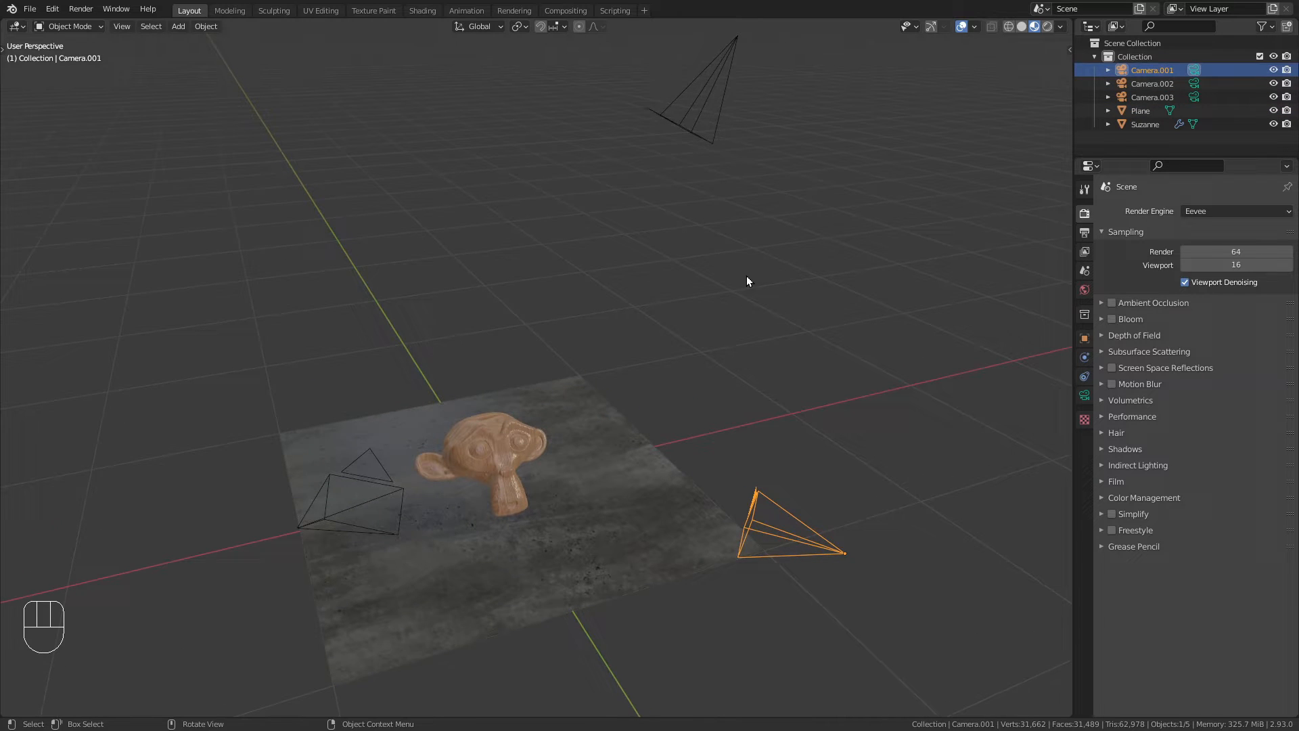
{"action": "left_click", "coordinate": [681, 112]}
{"action": "middle_click_drag", "start_coordinate": [681, 112], "coordinate": [684, 400]}
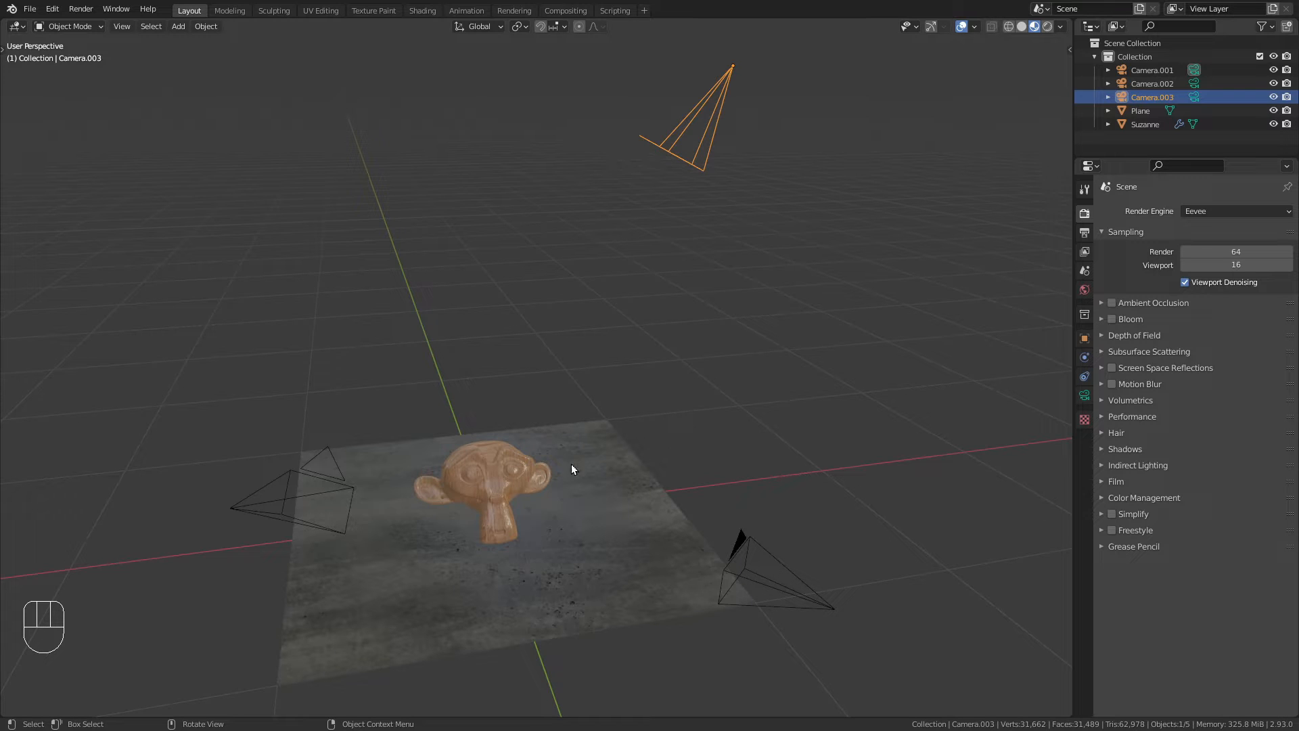
Step: Enable Stereoscopy in the scene's output properties and set its mode to Multi-View
{"action": "left_click", "coordinate": [1085, 232]}
{"action": "left_click", "coordinate": [1118, 205]}
{"action": "left_click", "coordinate": [1118, 223]}
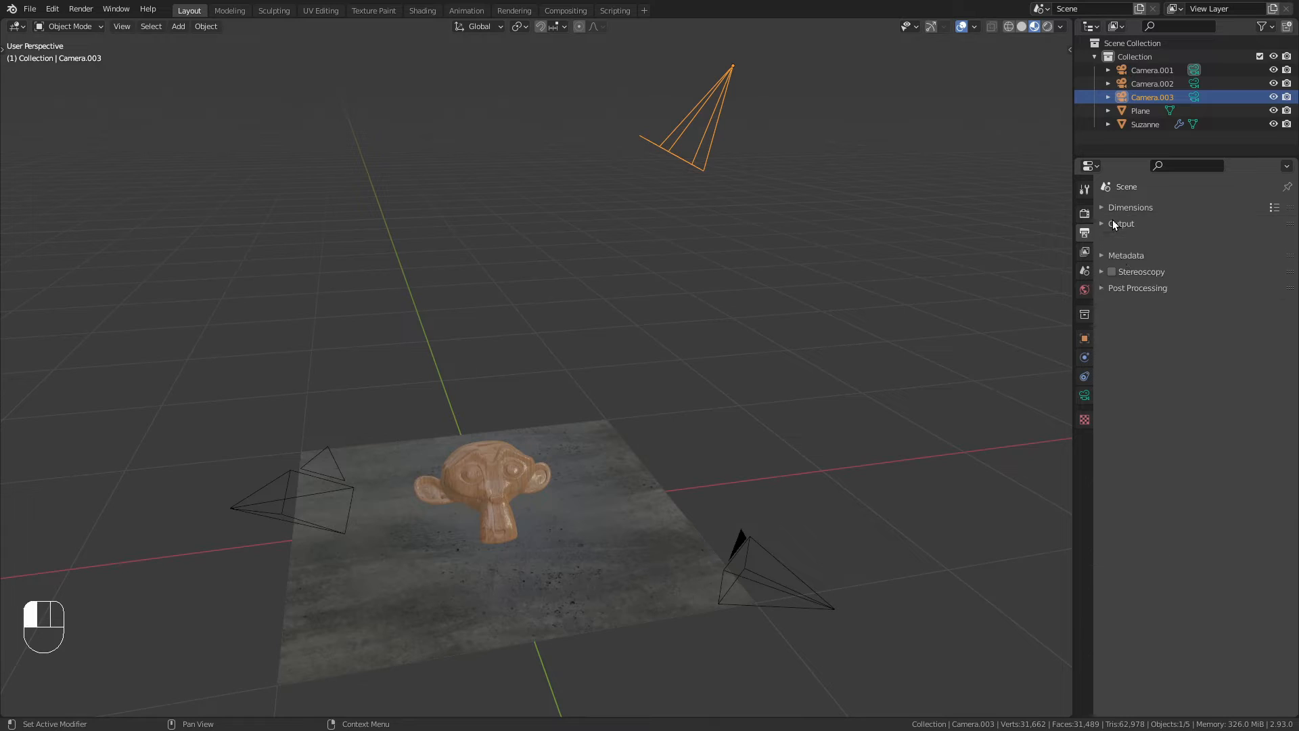
{"action": "left_click", "coordinate": [1102, 255]}
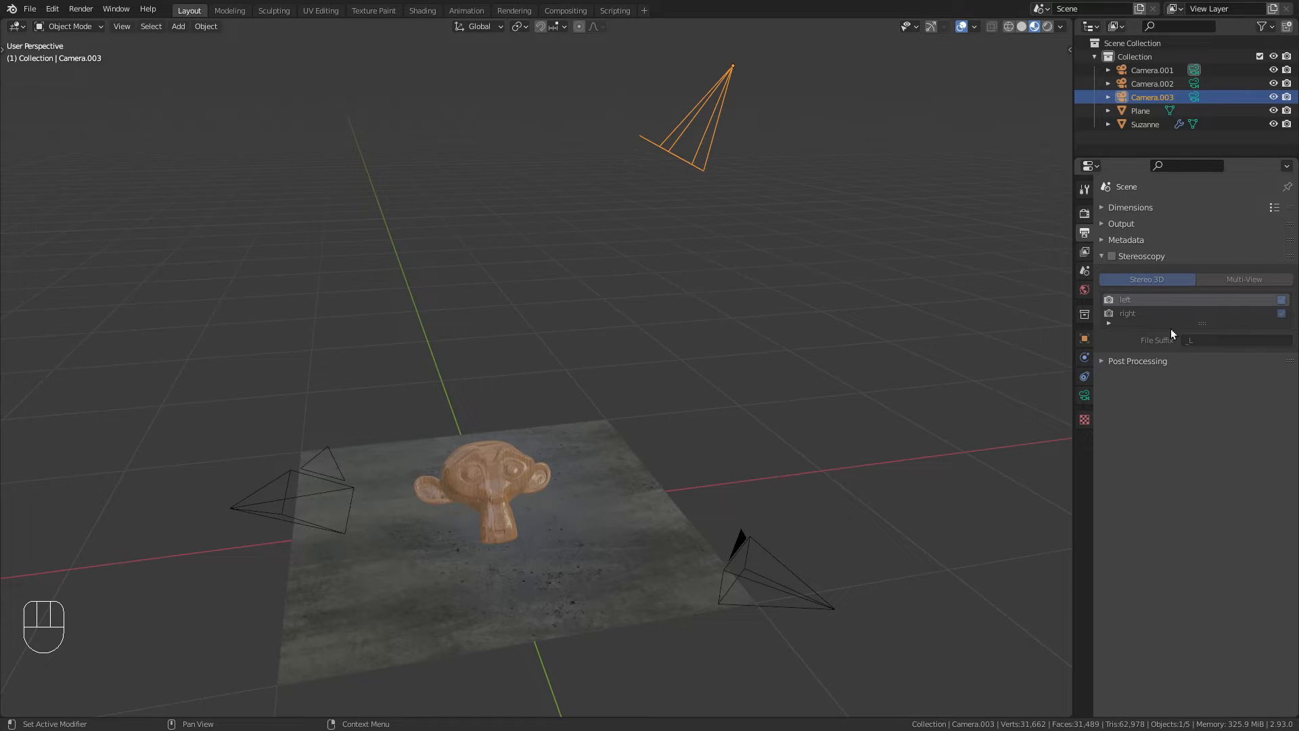
{"action": "left_click", "coordinate": [1112, 257]}
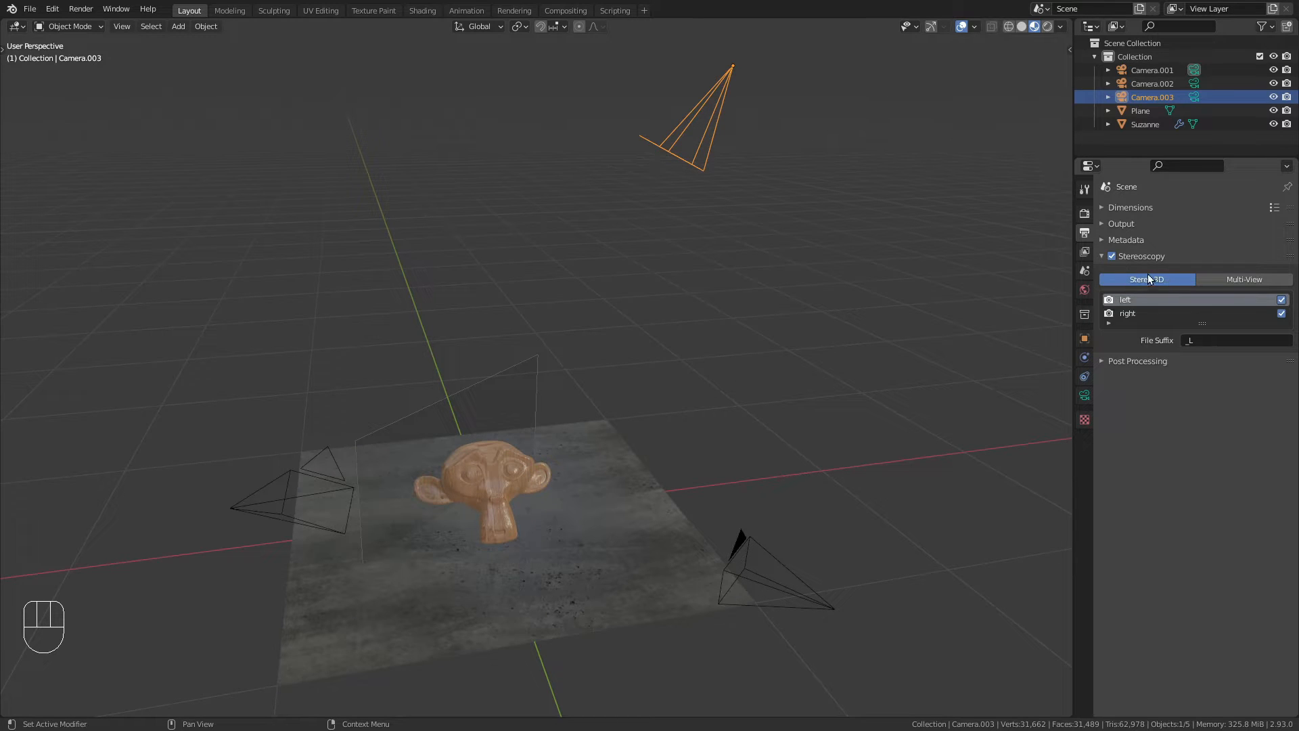
{"action": "left_click", "coordinate": [1260, 278]}
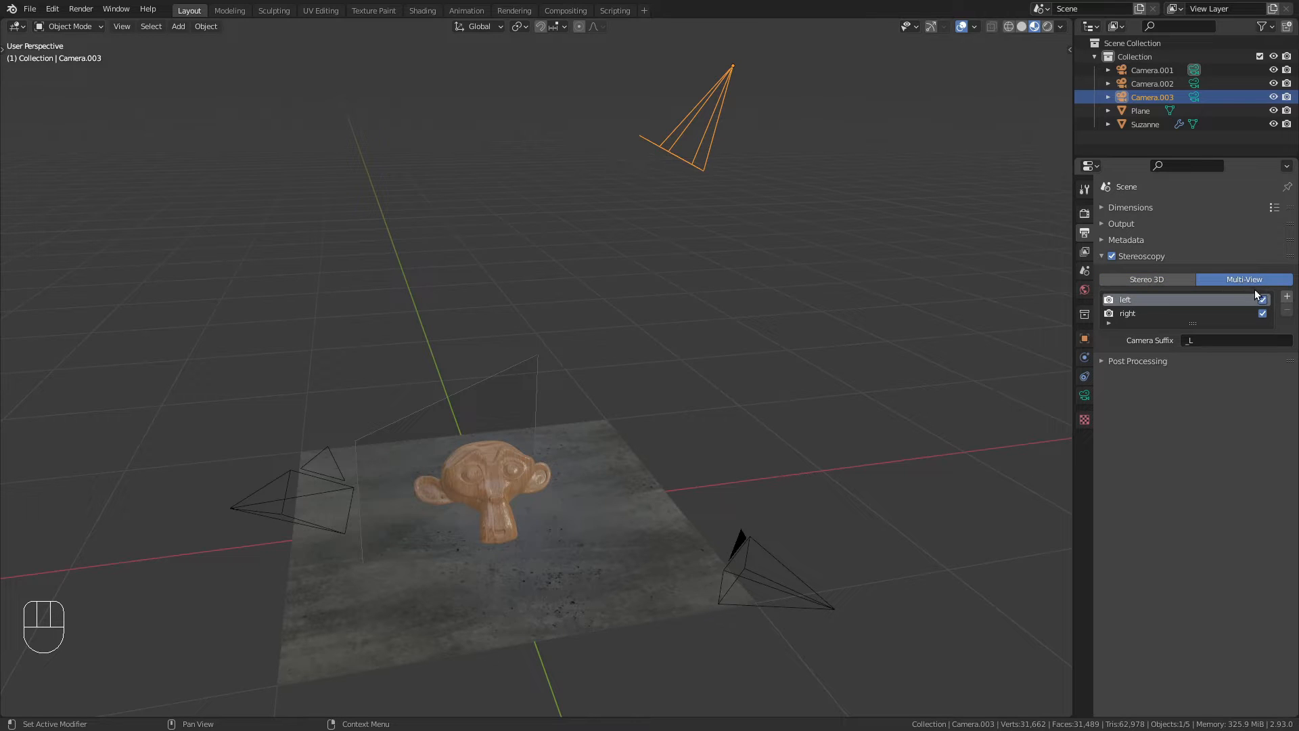
{"action": "left_click", "coordinate": [1183, 280]}
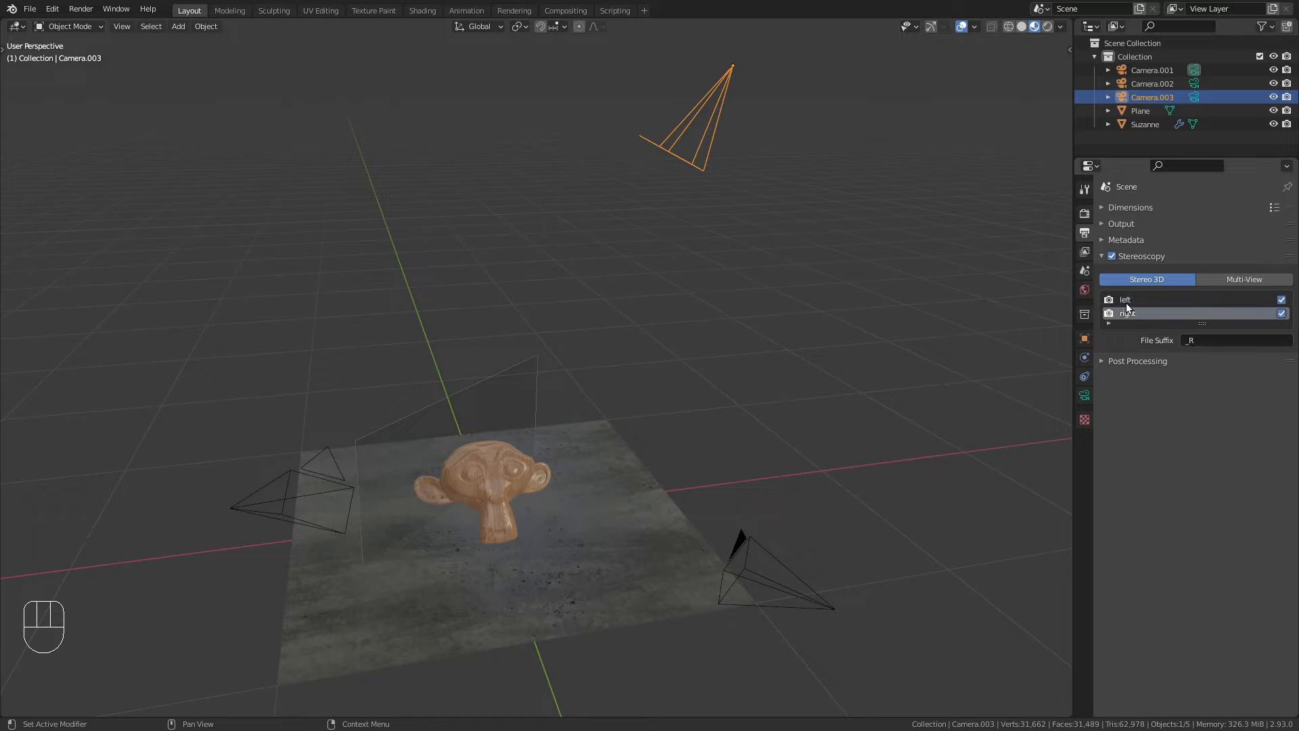
{"action": "left_click", "coordinate": [1260, 278]}
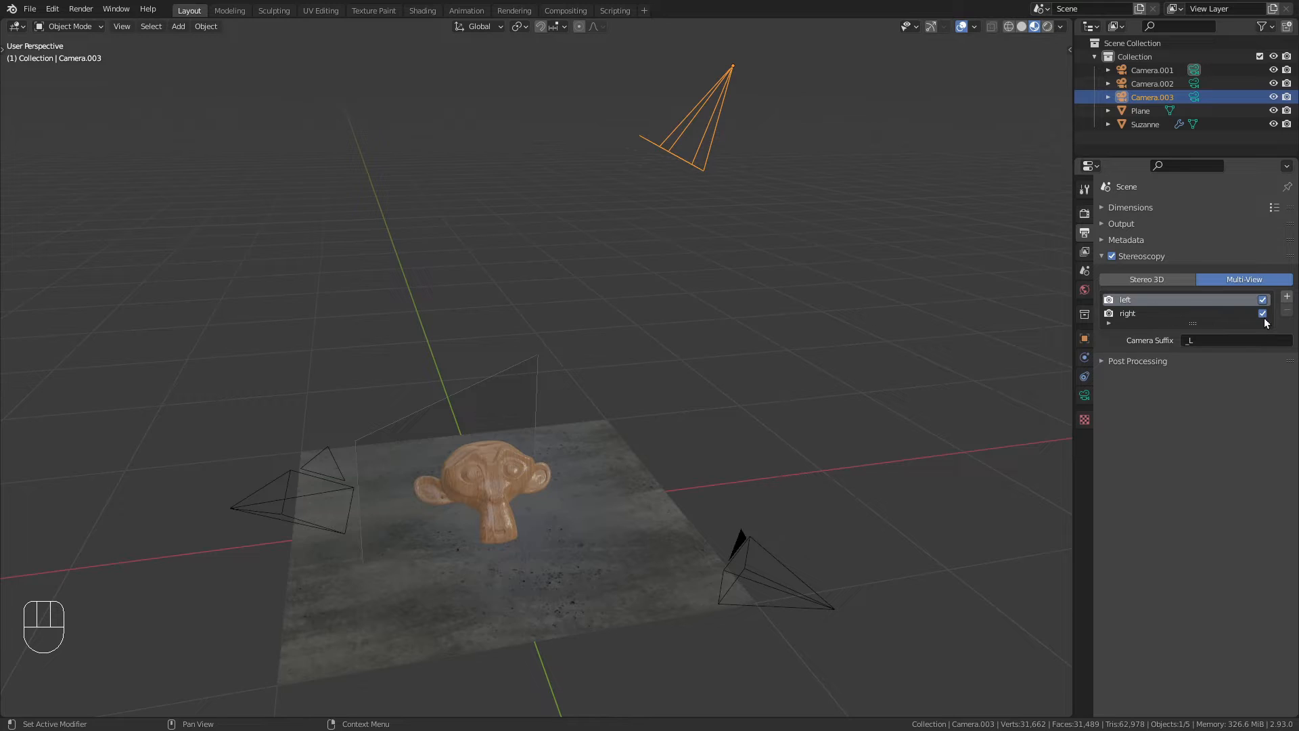
Step: Add a third render view to the Multi-View list and set its camera suffix to _X
{"action": "left_click", "coordinate": [1287, 296]}
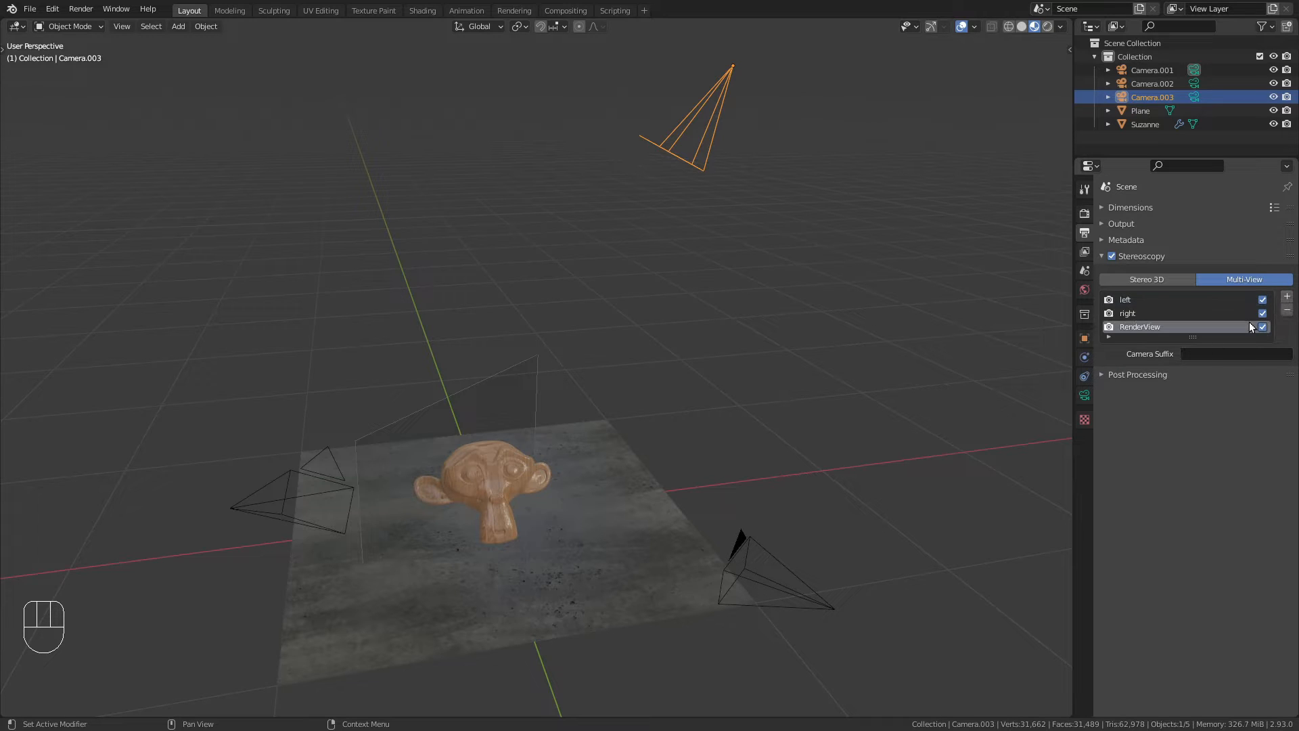
{"action": "left_click", "coordinate": [1131, 299]}
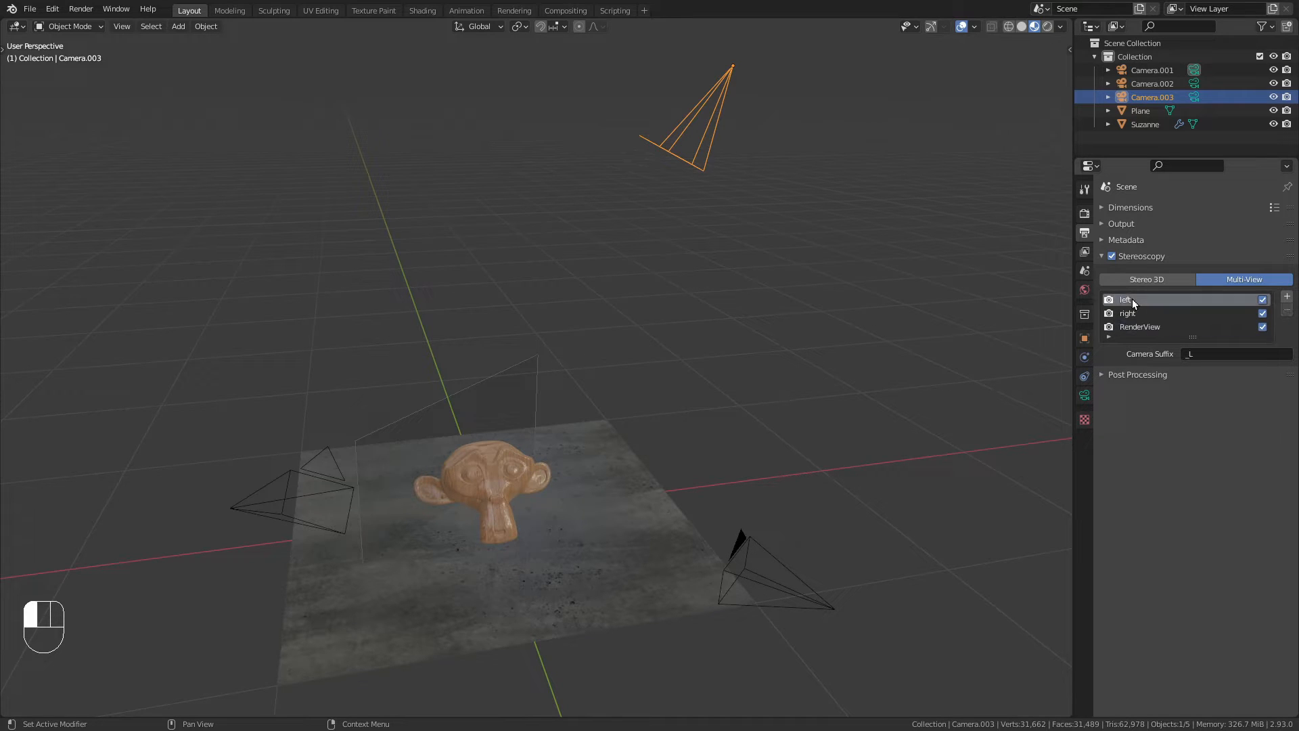
{"action": "left_click", "coordinate": [1134, 314]}
{"action": "left_click", "coordinate": [1162, 330]}
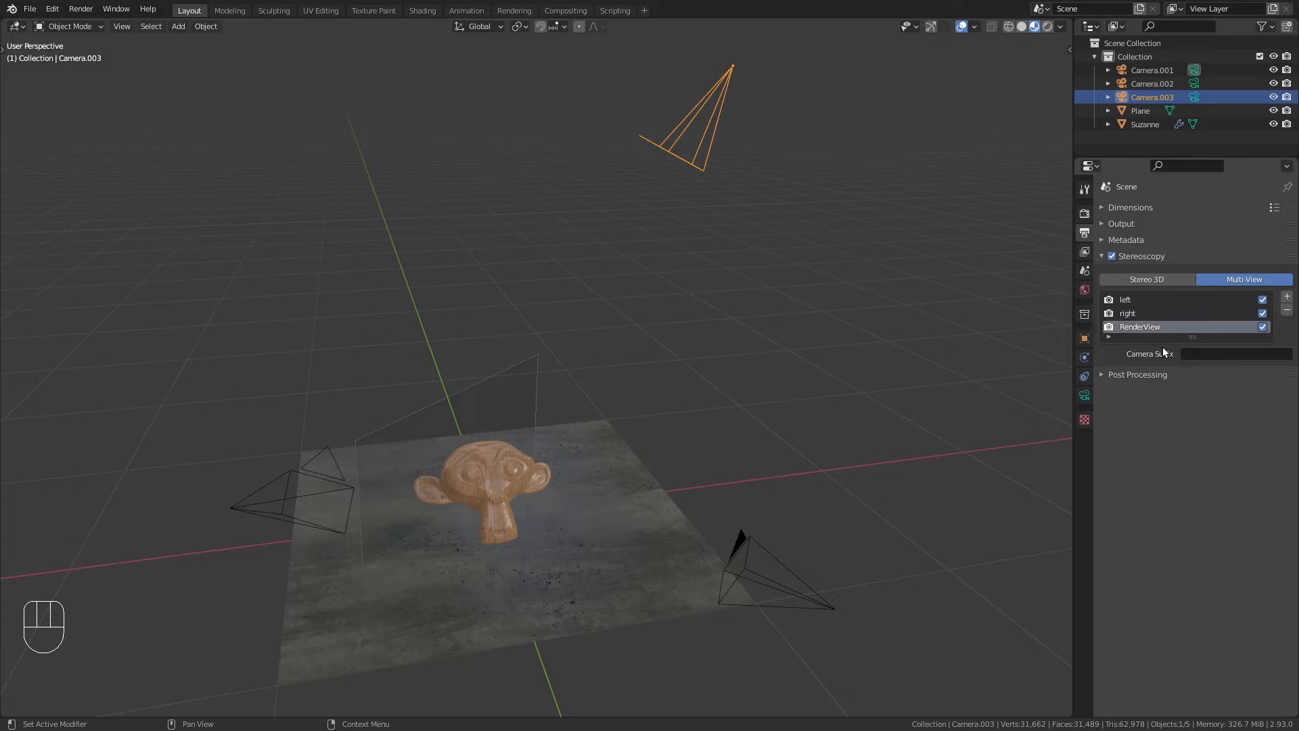
{"action": "left_click", "coordinate": [1123, 300]}
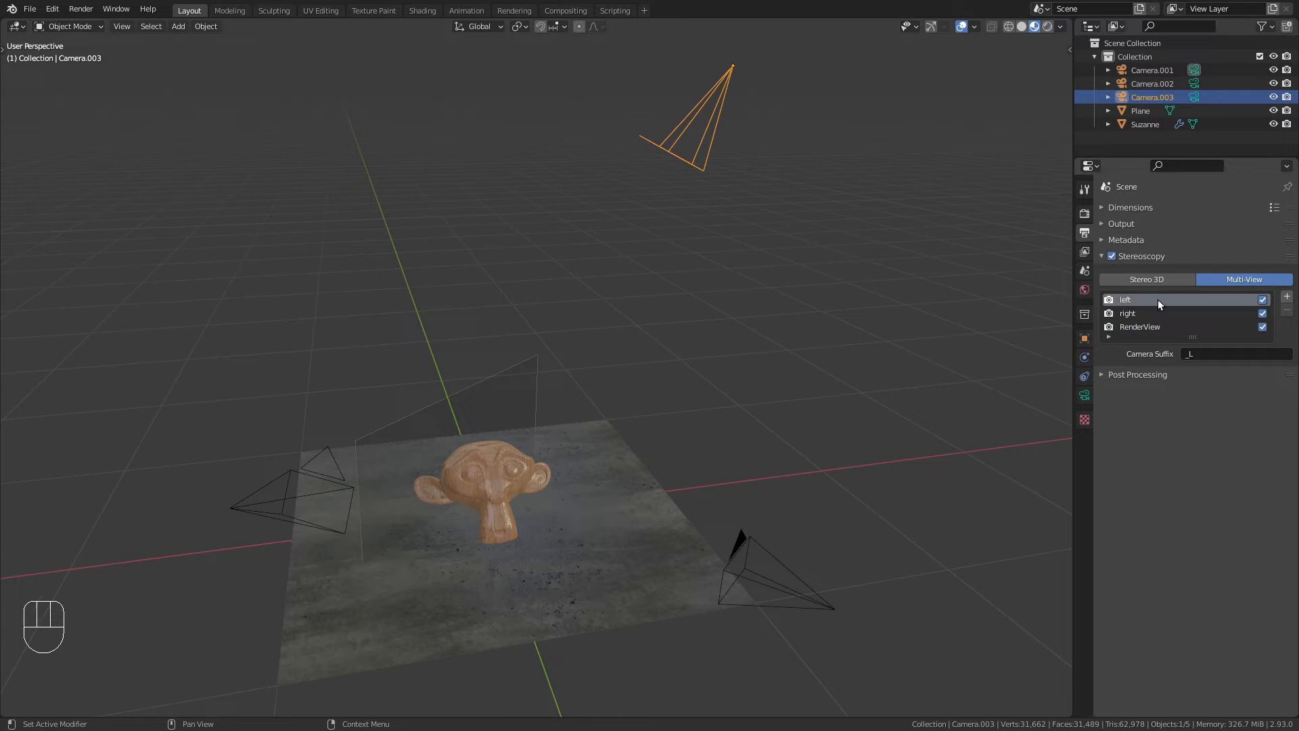
{"action": "left_click", "coordinate": [1136, 314]}
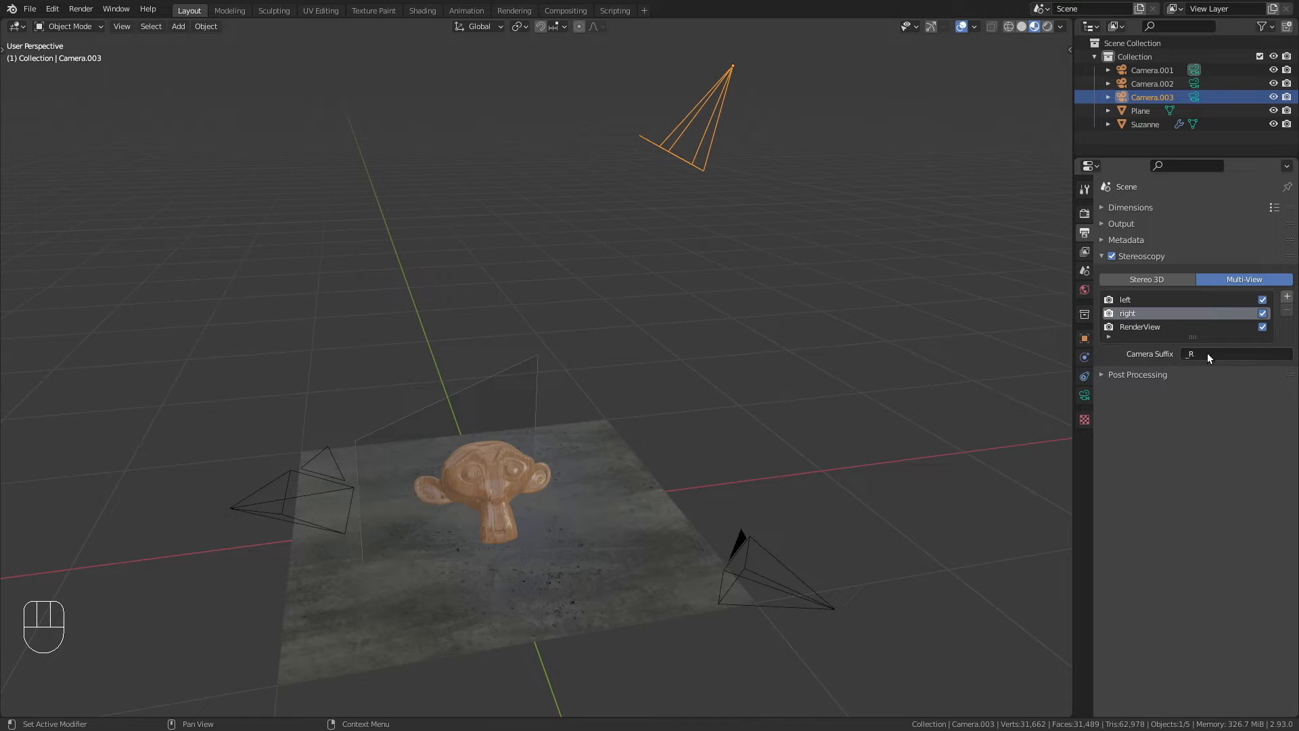
{"action": "left_click", "coordinate": [1126, 299]}
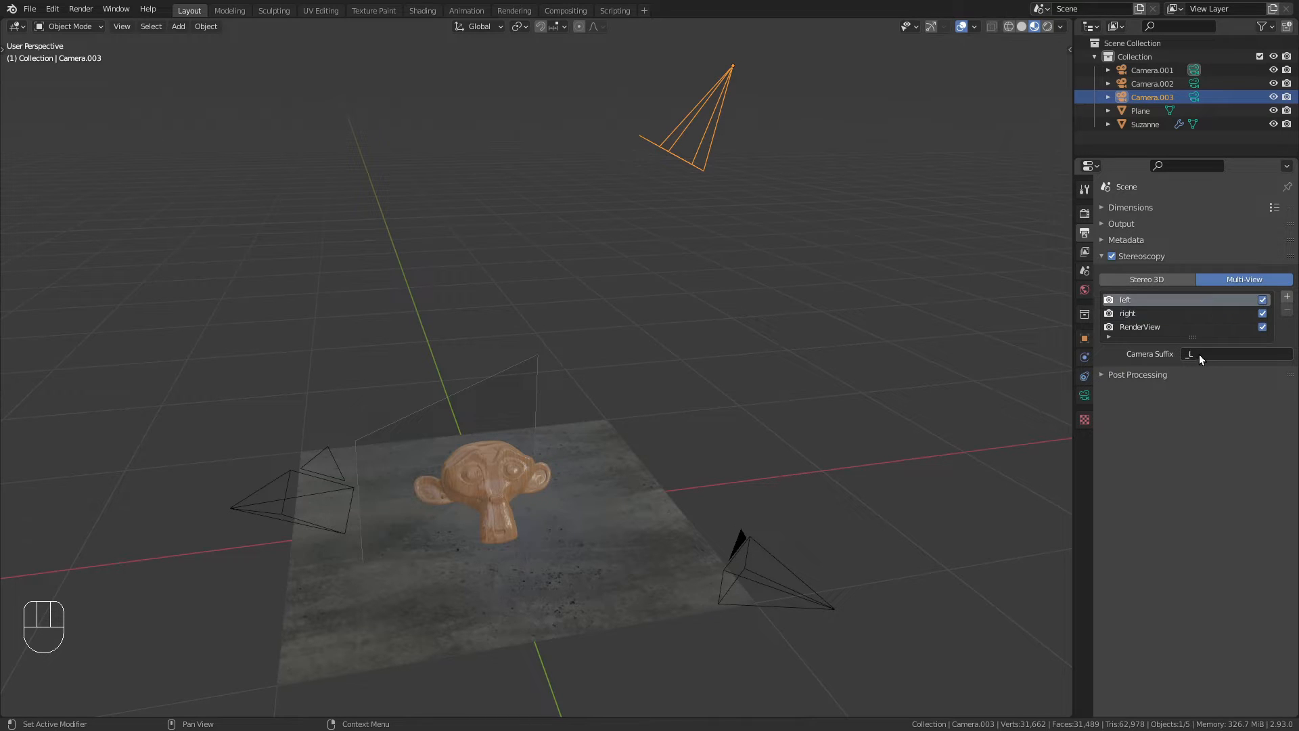
{"action": "left_click", "coordinate": [1150, 327]}
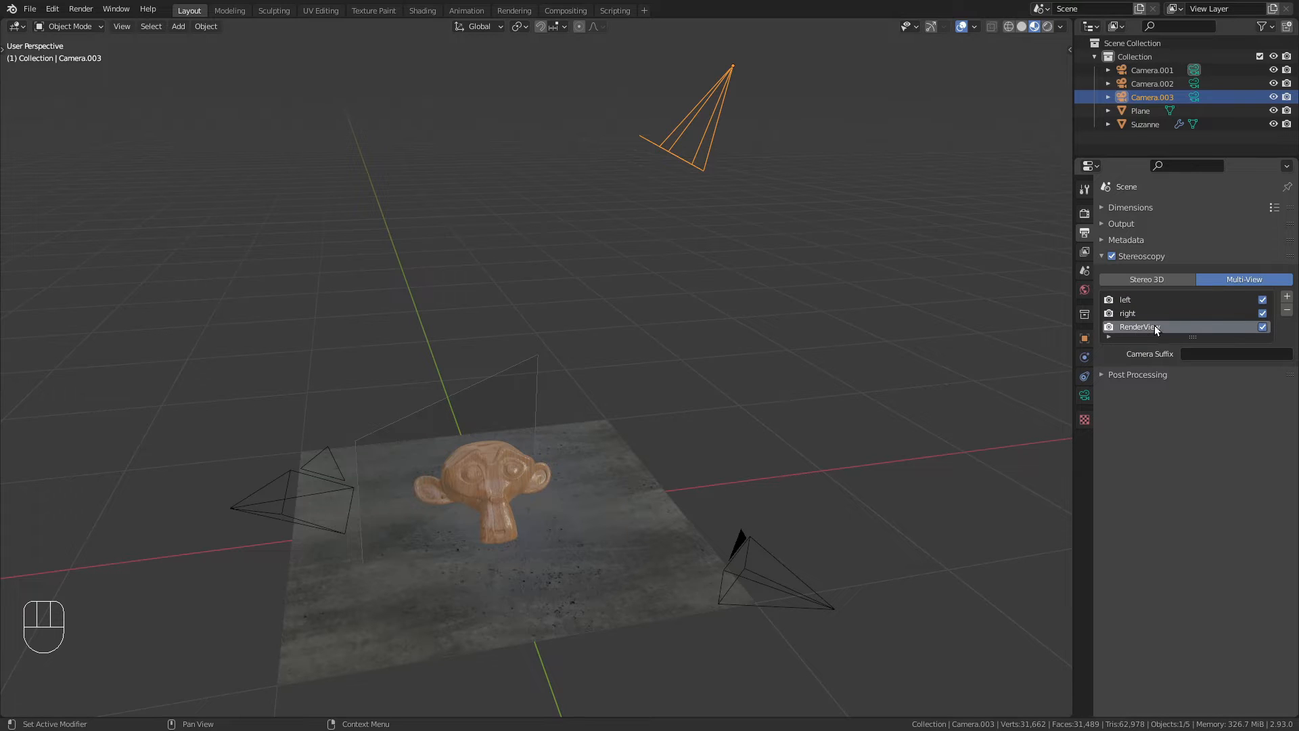
{"action": "left_click", "coordinate": [1206, 353]}
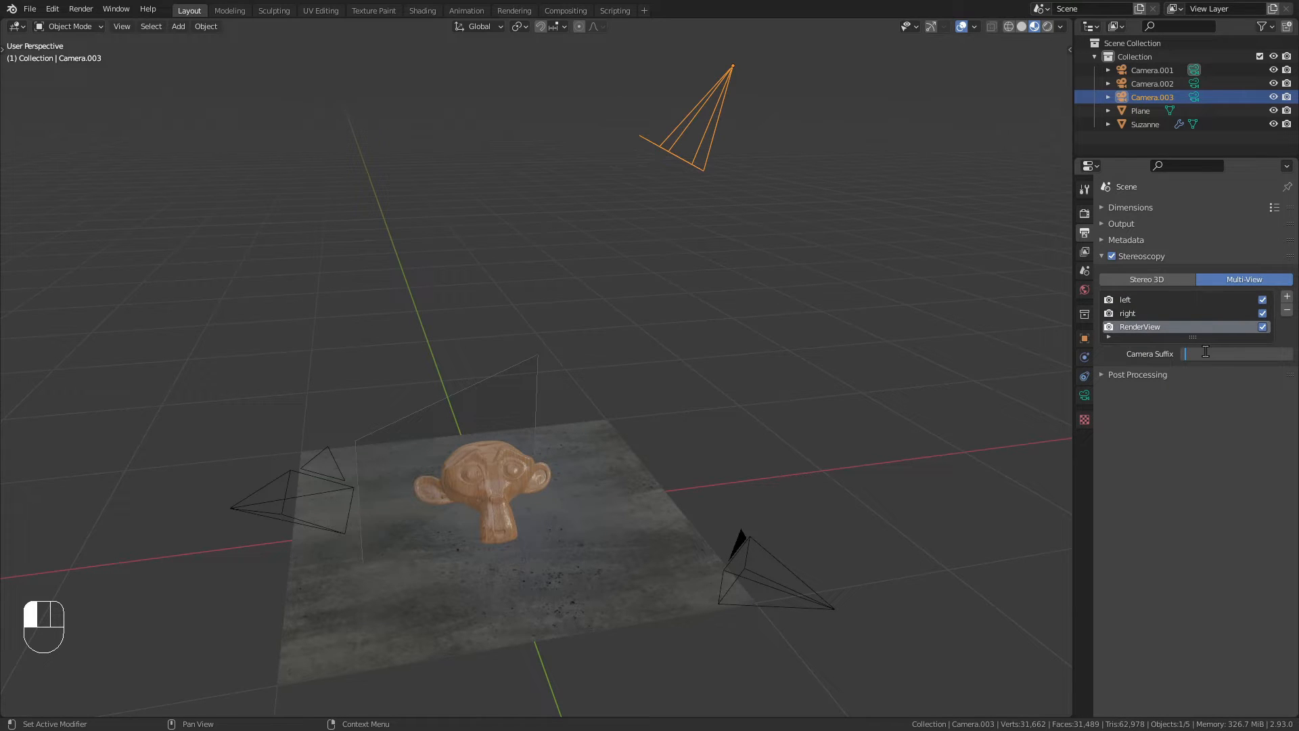
{"action": "type", "text": "_X"}
{"action": "key", "text": "Return"}
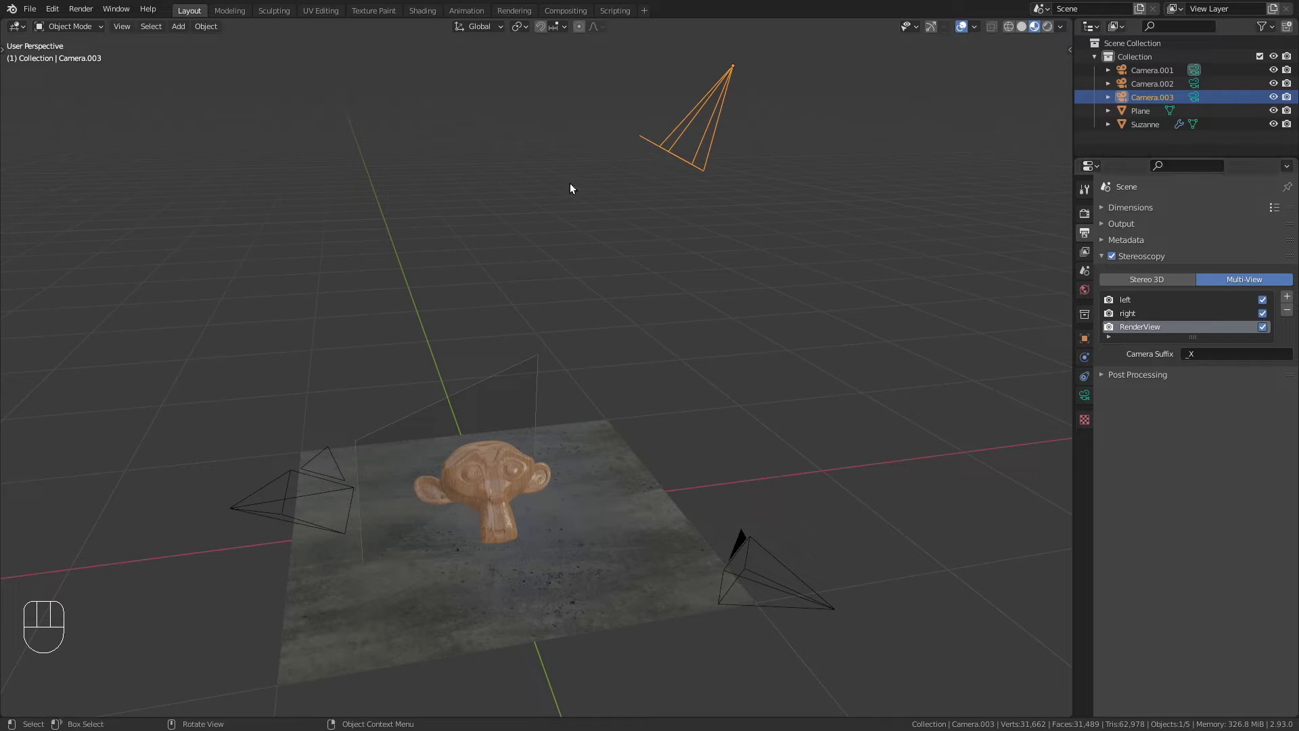
Step: Rename Camera.003 to Camera_X to match the new render view's suffix
{"action": "middle_click_drag", "start_coordinate": [696, 318], "coordinate": [666, 319]}
{"action": "middle_click_drag", "start_coordinate": [707, 278], "coordinate": [997, 384], "text": "shift"}
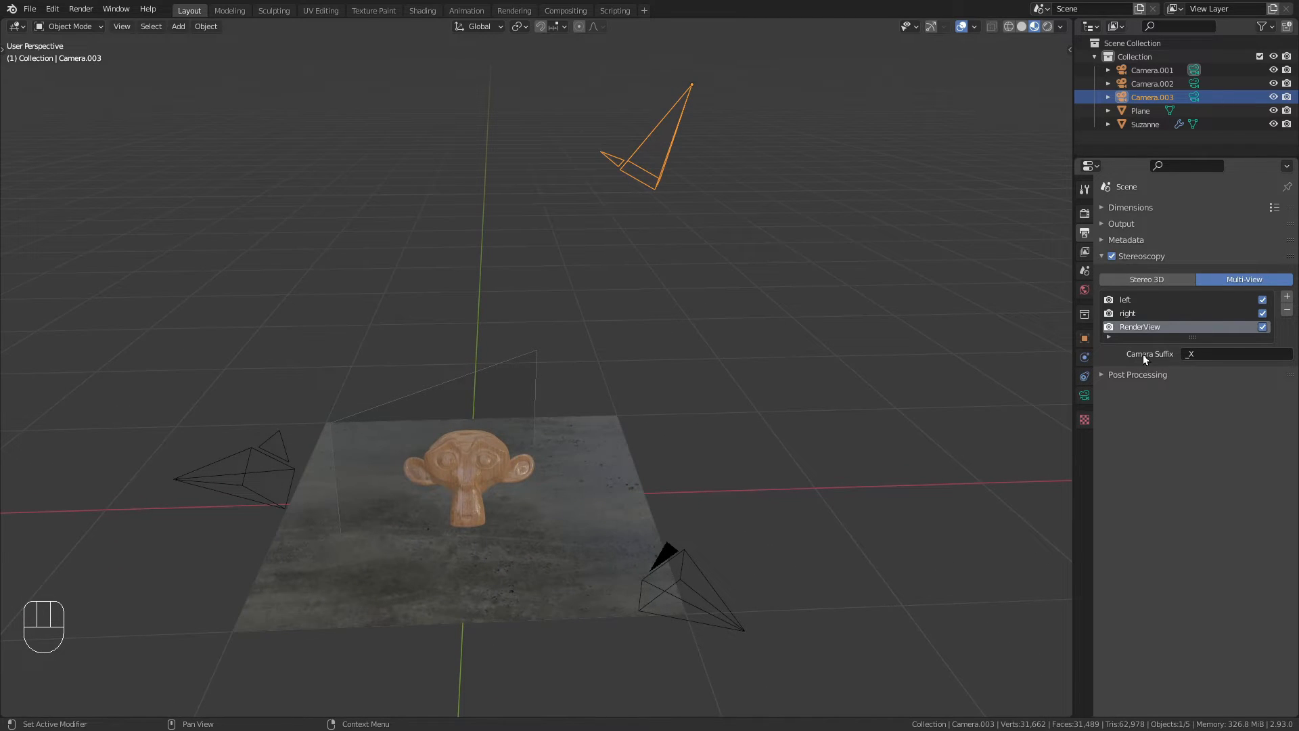
{"action": "double_click", "coordinate": [1176, 96]}
{"action": "left_click", "coordinate": [1197, 98]}
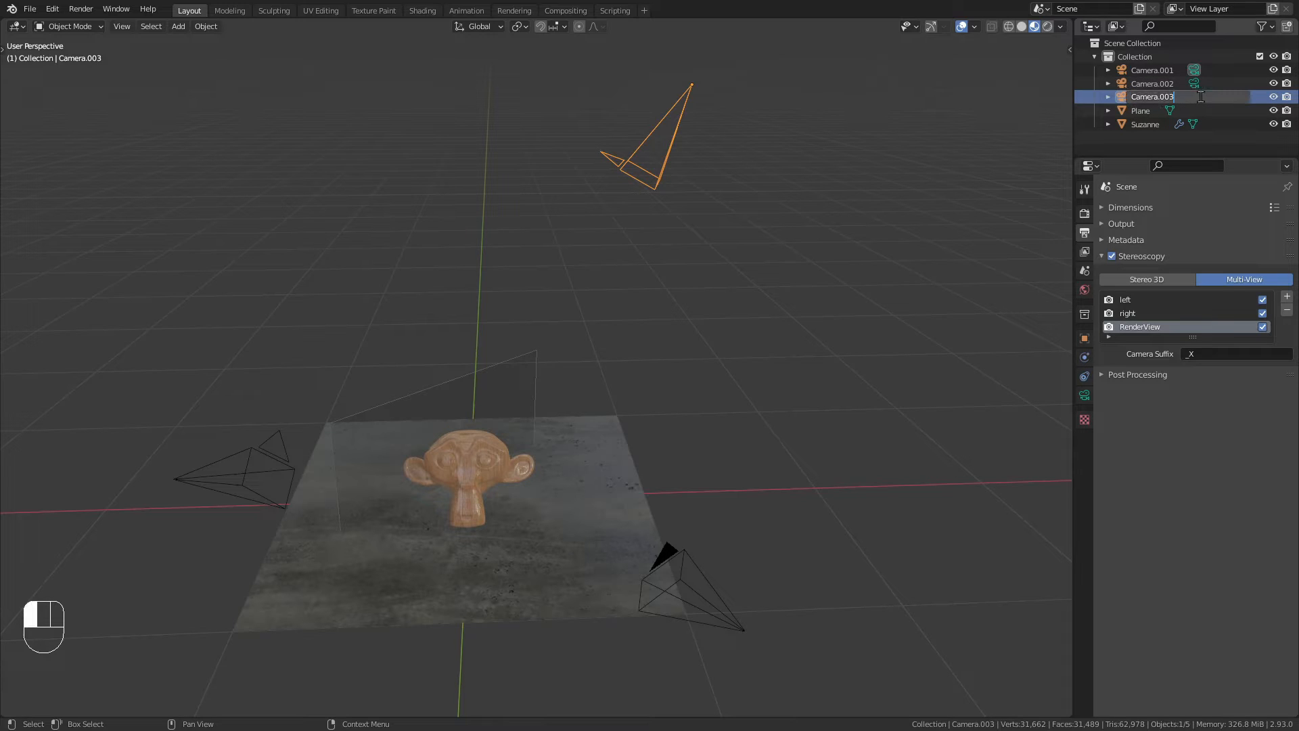
{"action": "key", "text": "BackSpace"}
{"action": "key", "text": "BackSpace"}
{"action": "key", "text": "BackSpace"}
{"action": "key", "text": "BackSpace"}
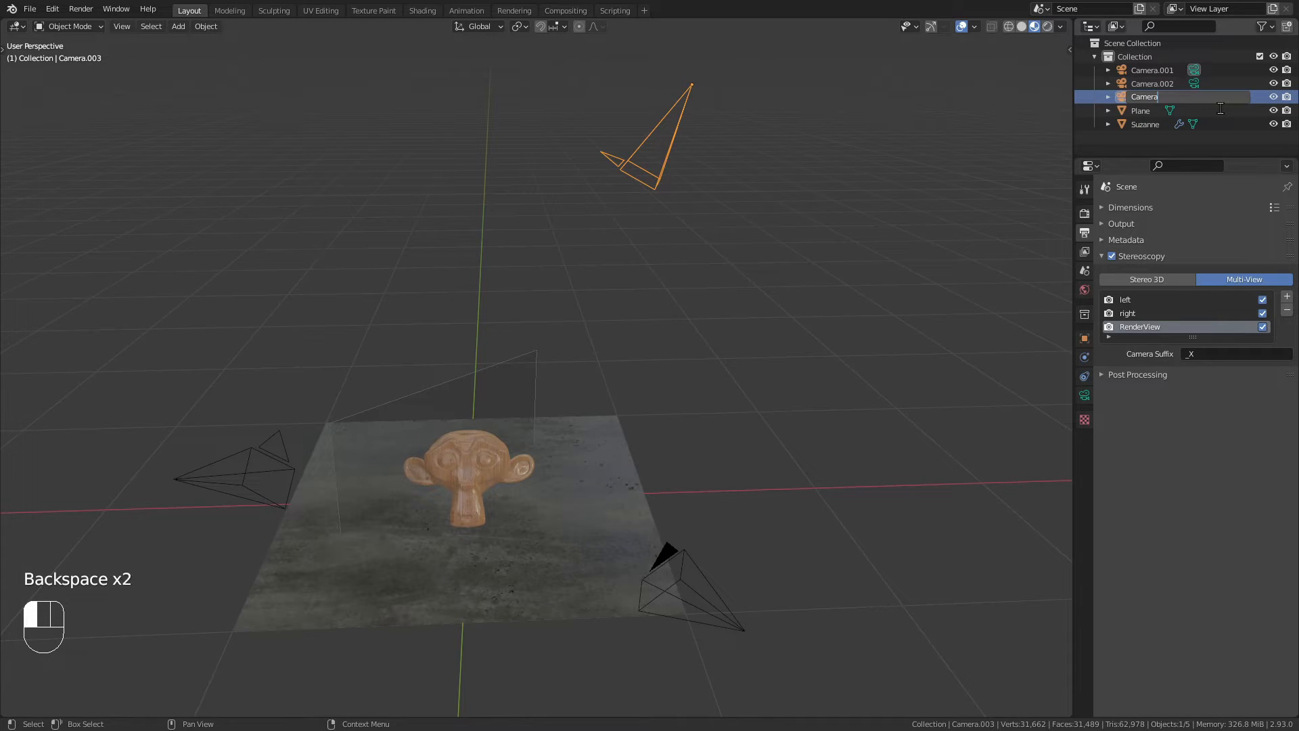
{"action": "type", "text": "_X"}
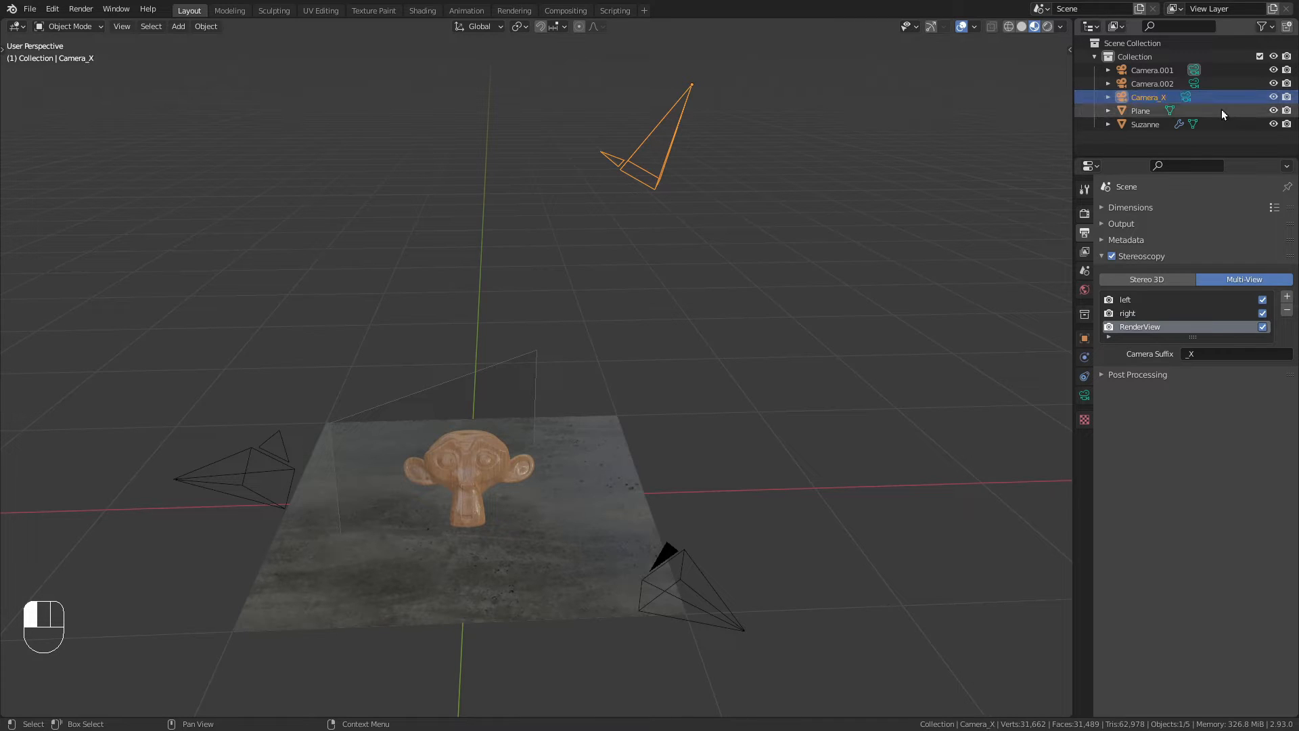
{"action": "key", "text": "Return"}
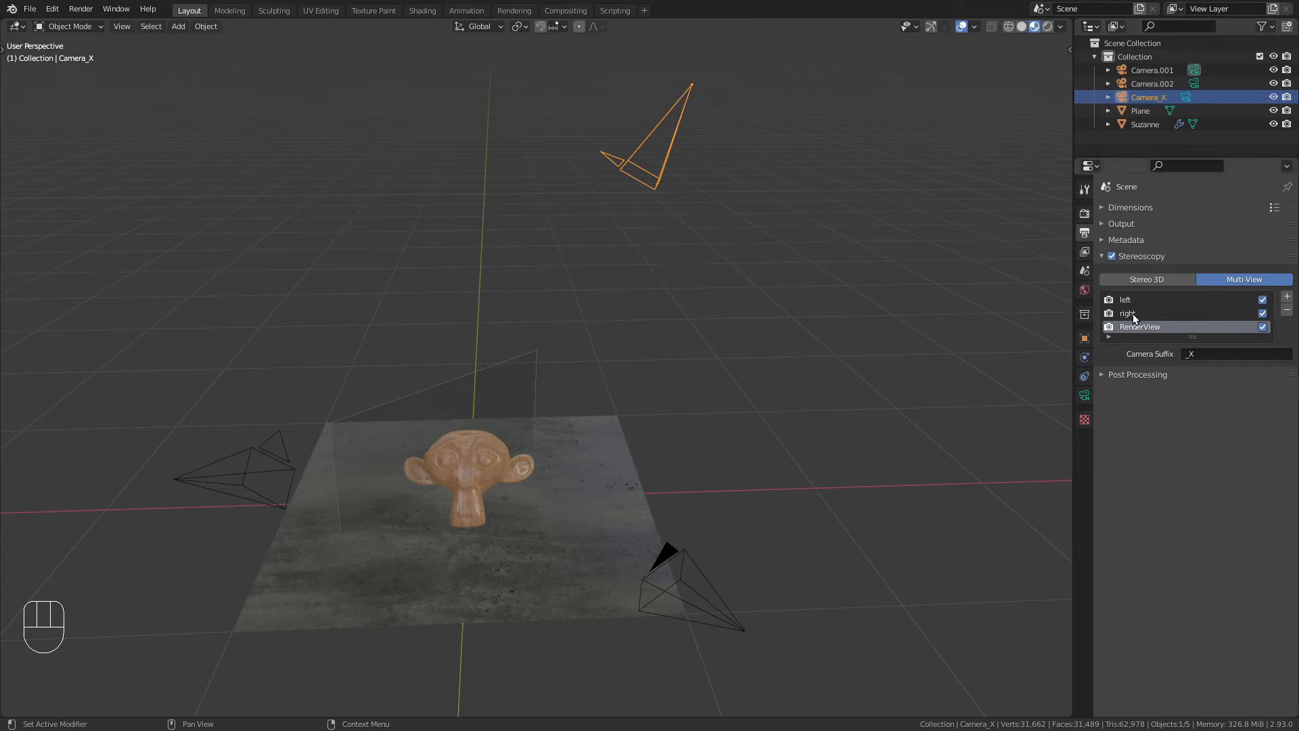
Step: Rename Camera.002 to Camera_R to match the right view's camera suffix
{"action": "left_click", "coordinate": [1132, 313]}
{"action": "left_click", "coordinate": [1174, 84]}
{"action": "double_click", "coordinate": [1174, 84]}
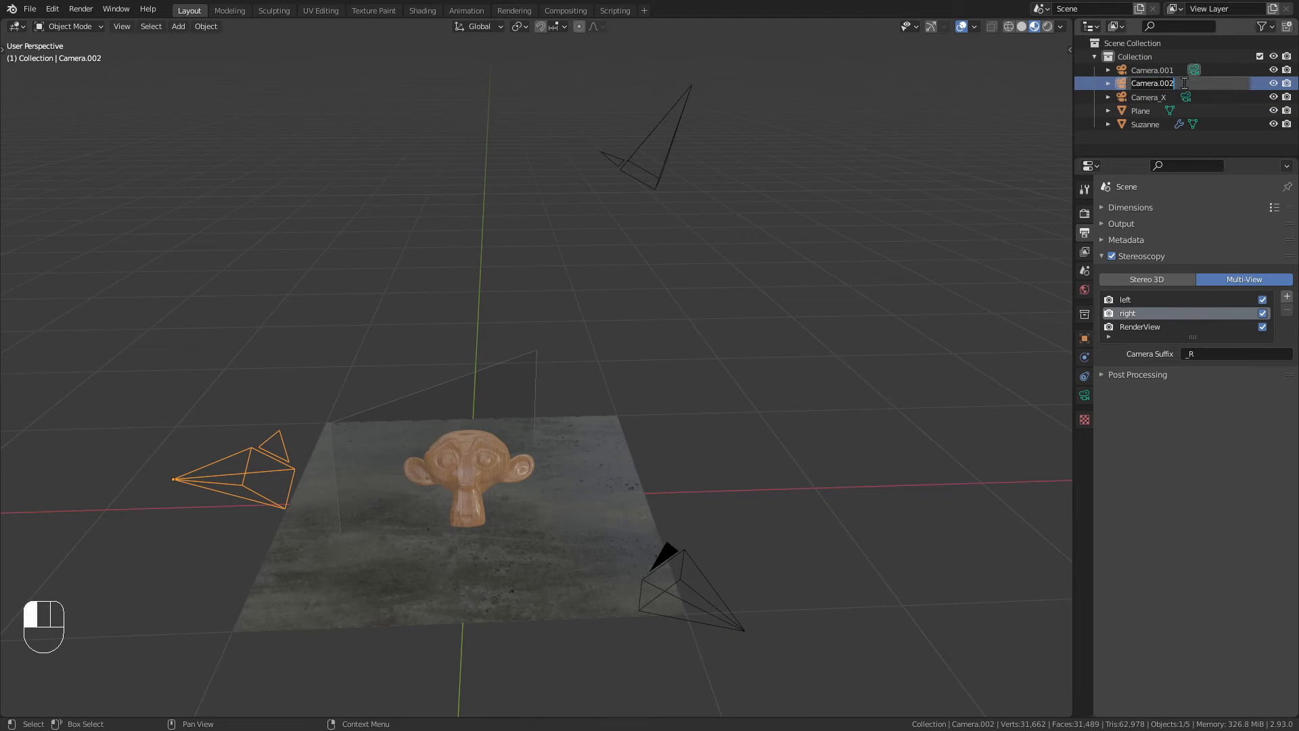
{"action": "left_click", "coordinate": [1200, 86]}
{"action": "key", "text": "BackSpace"}
{"action": "key", "text": "BackSpace"}
{"action": "key", "text": "BackSpace"}
{"action": "key", "text": "BackSpace"}
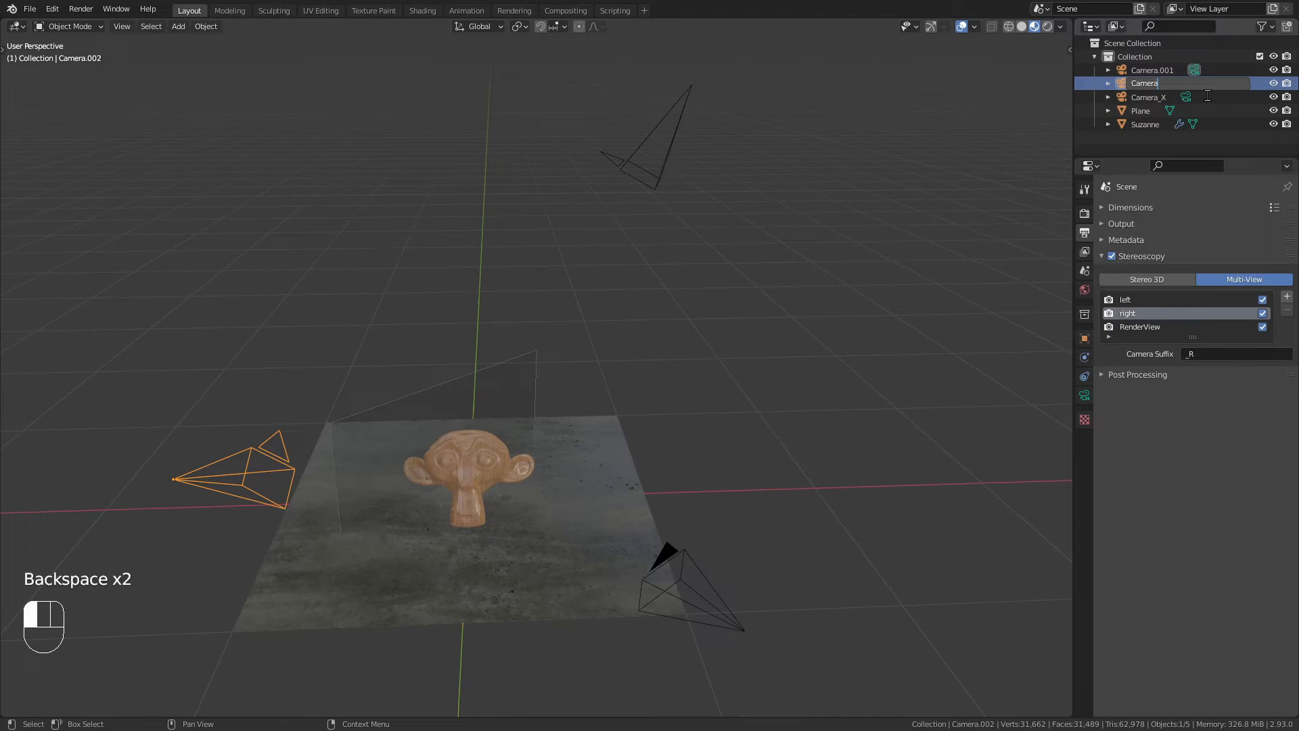
{"action": "type", "text": "_R"}
{"action": "key", "text": "Return"}
Step: Rename Camera.001 to Camera_L to match the left view's camera suffix
{"action": "left_click", "coordinate": [1134, 299]}
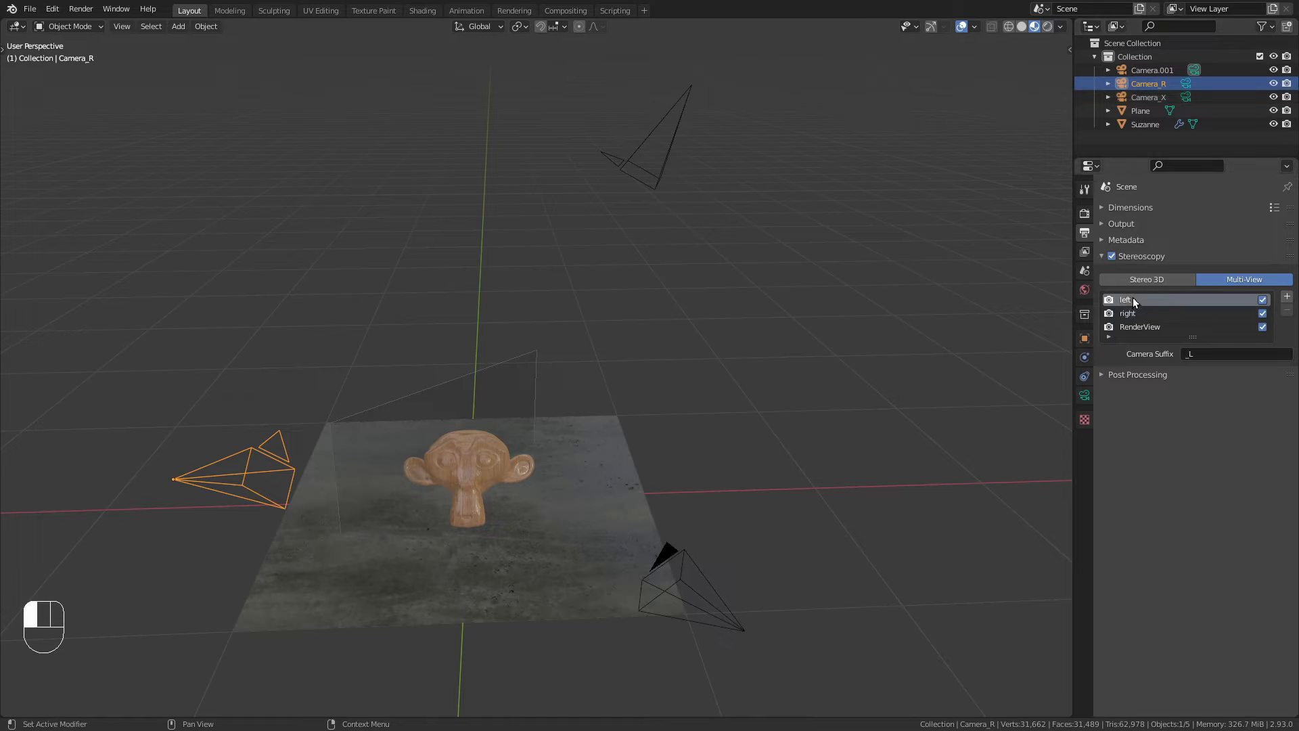
{"action": "left_click", "coordinate": [1157, 71]}
{"action": "double_click", "coordinate": [1157, 70]}
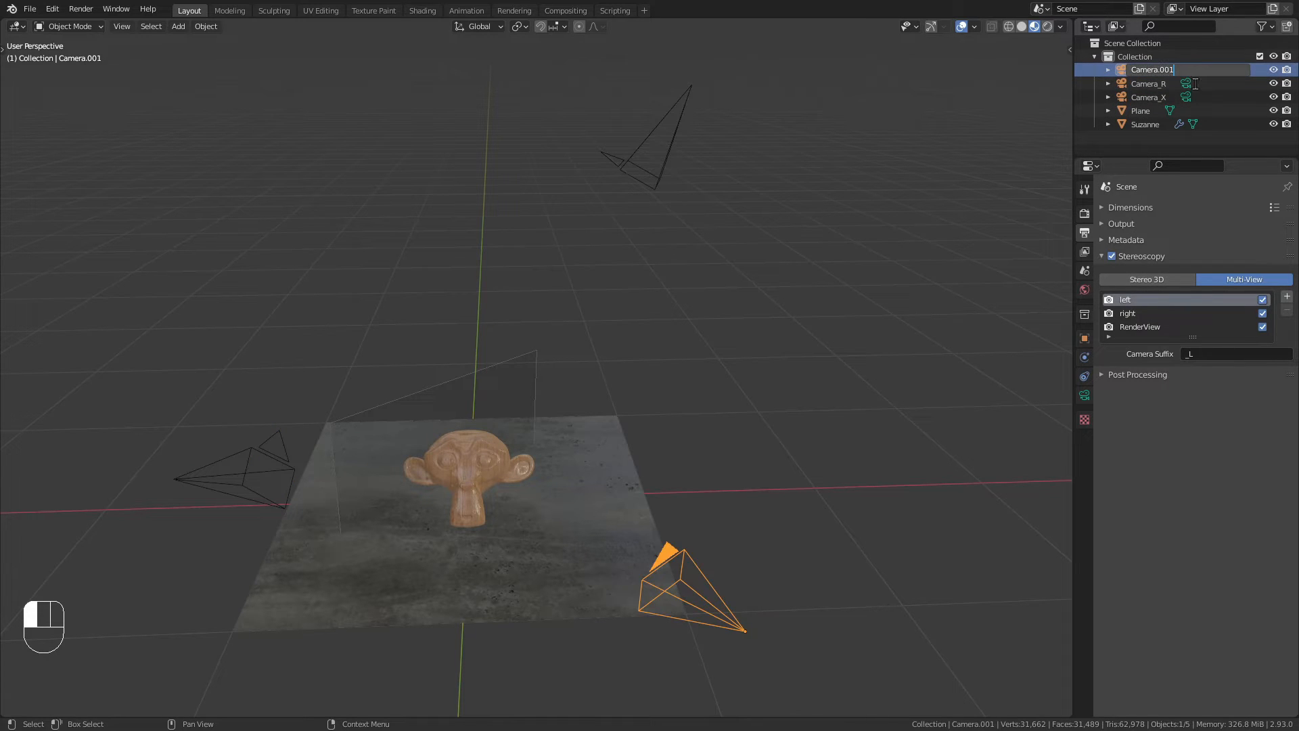
{"action": "key", "text": "BackSpace"}
{"action": "key", "text": "BackSpace"}
{"action": "key", "text": "BackSpace"}
{"action": "key", "text": "BackSpace"}
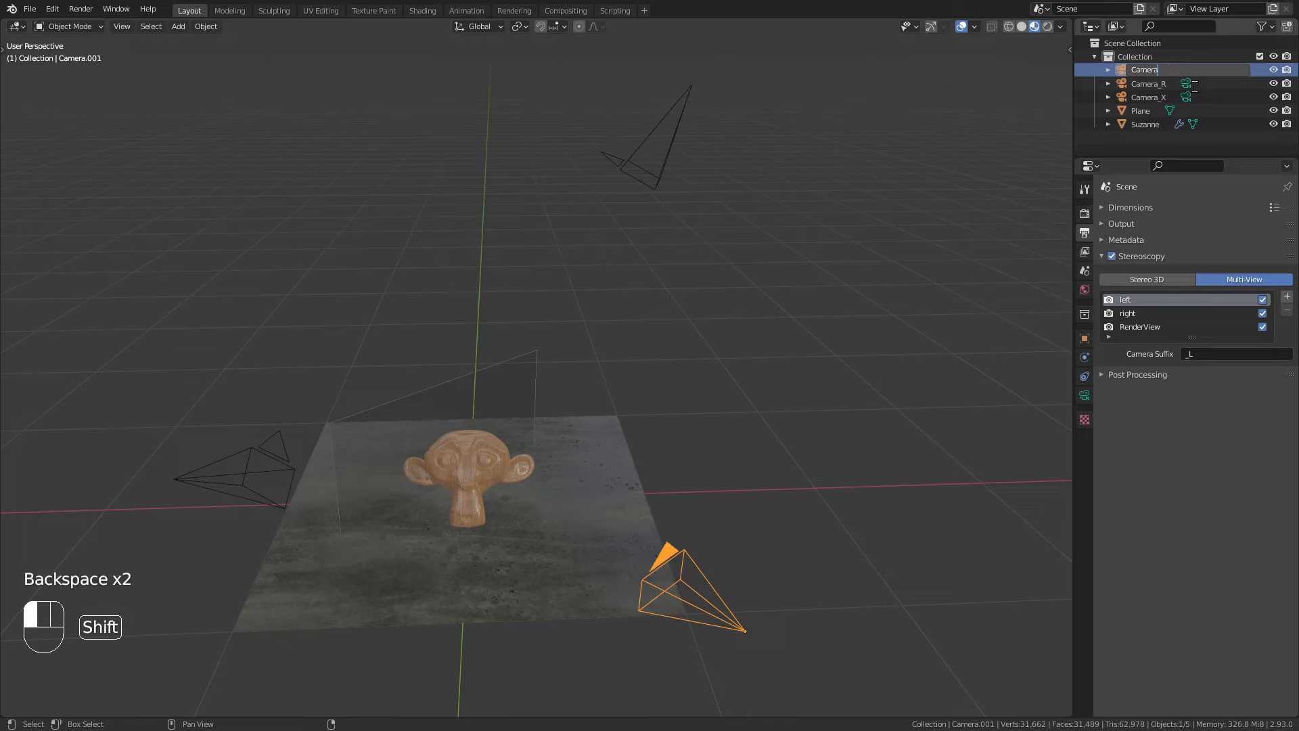
{"action": "type", "text": "_L"}
{"action": "key", "text": "Return"}
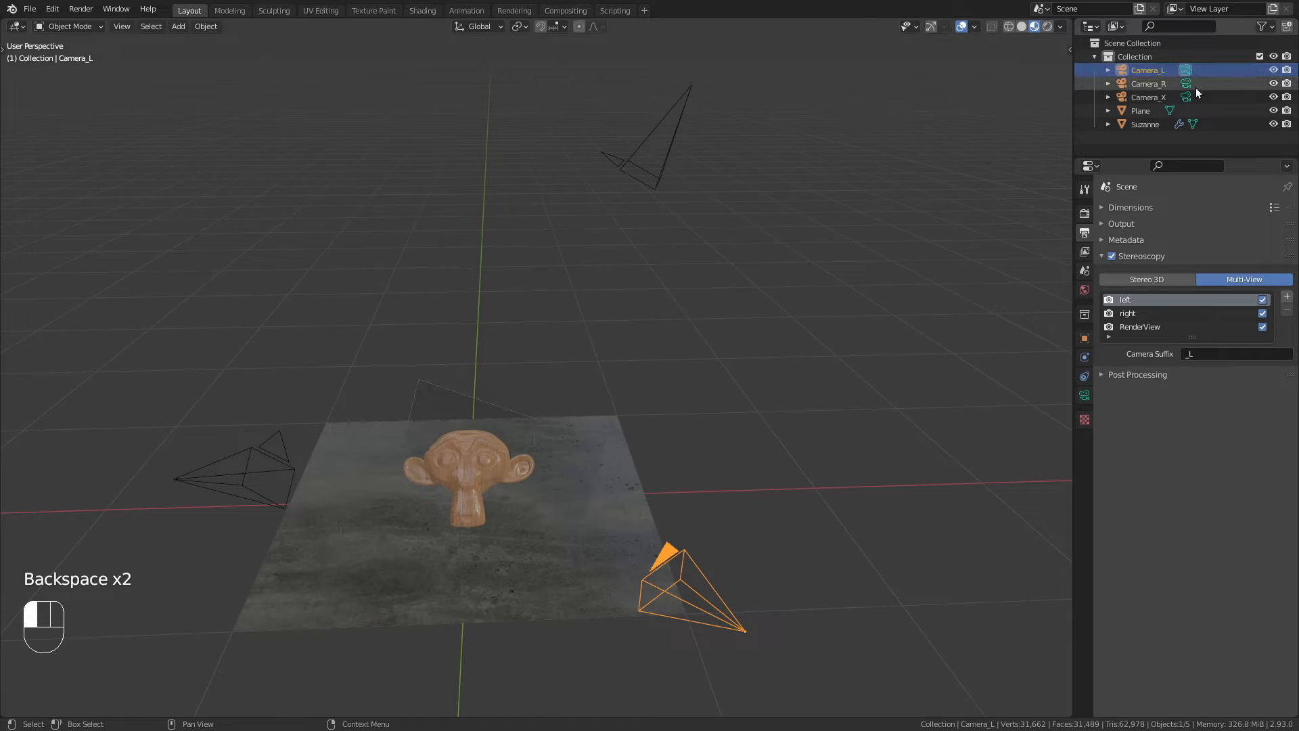
Step: Check the placement of the three renamed cameras around Suzanne and clear the selection
{"action": "left_click", "coordinate": [660, 157]}
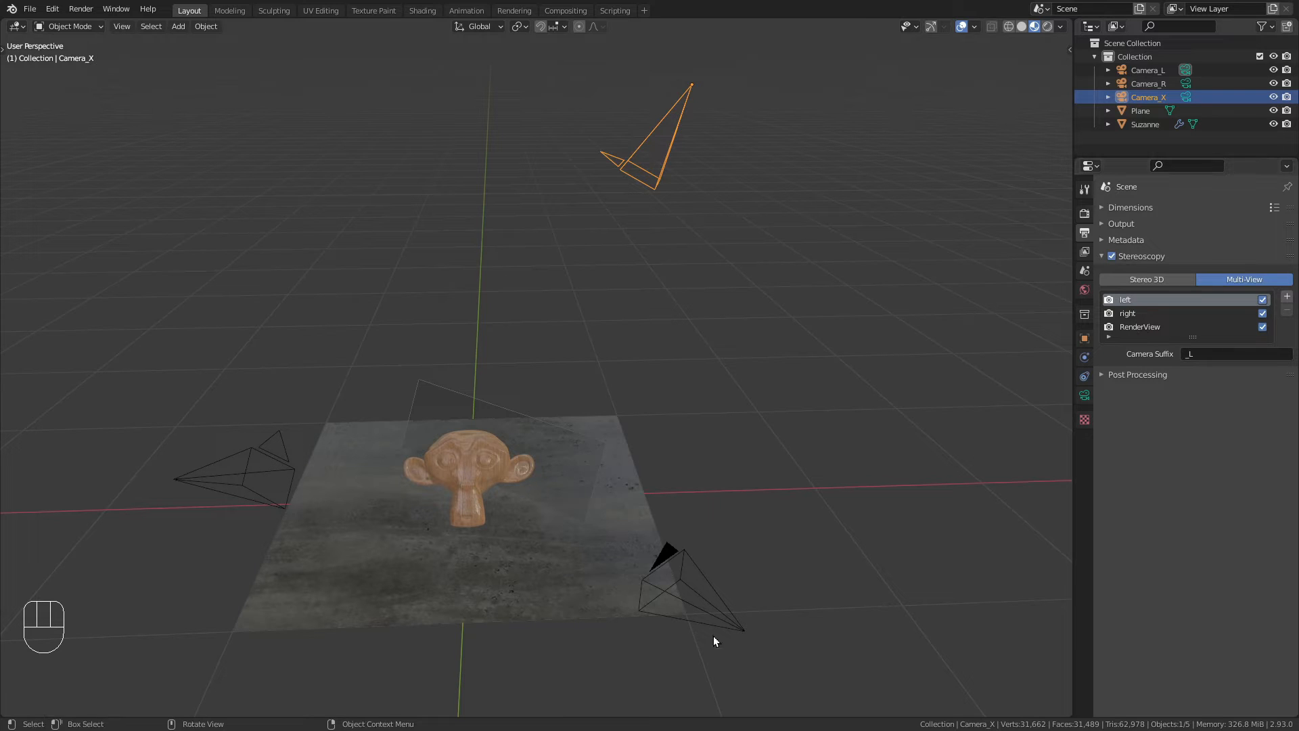
{"action": "left_click", "coordinate": [704, 618]}
{"action": "left_click", "coordinate": [196, 475]}
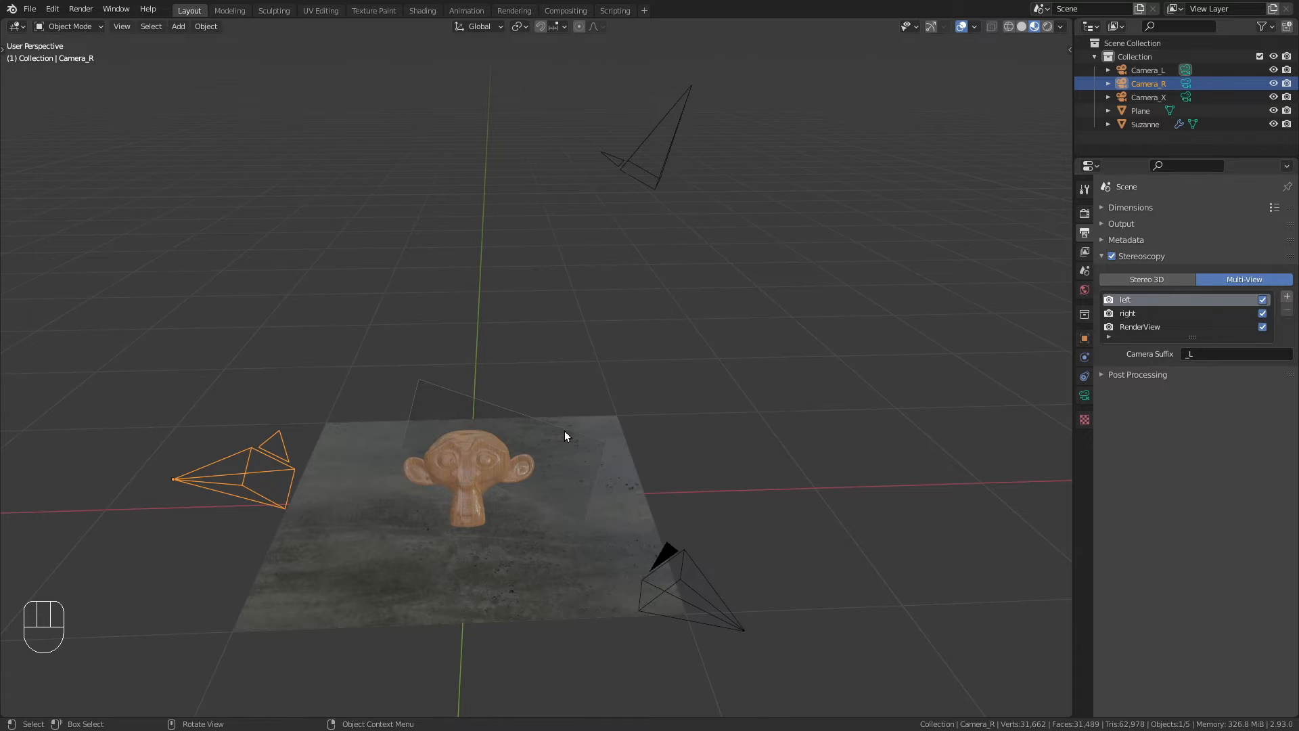
{"action": "middle_click_drag", "start_coordinate": [565, 435], "coordinate": [591, 392], "text": "shift"}
{"action": "middle_click_drag", "start_coordinate": [666, 454], "coordinate": [585, 350]}
{"action": "left_click", "coordinate": [694, 395]}
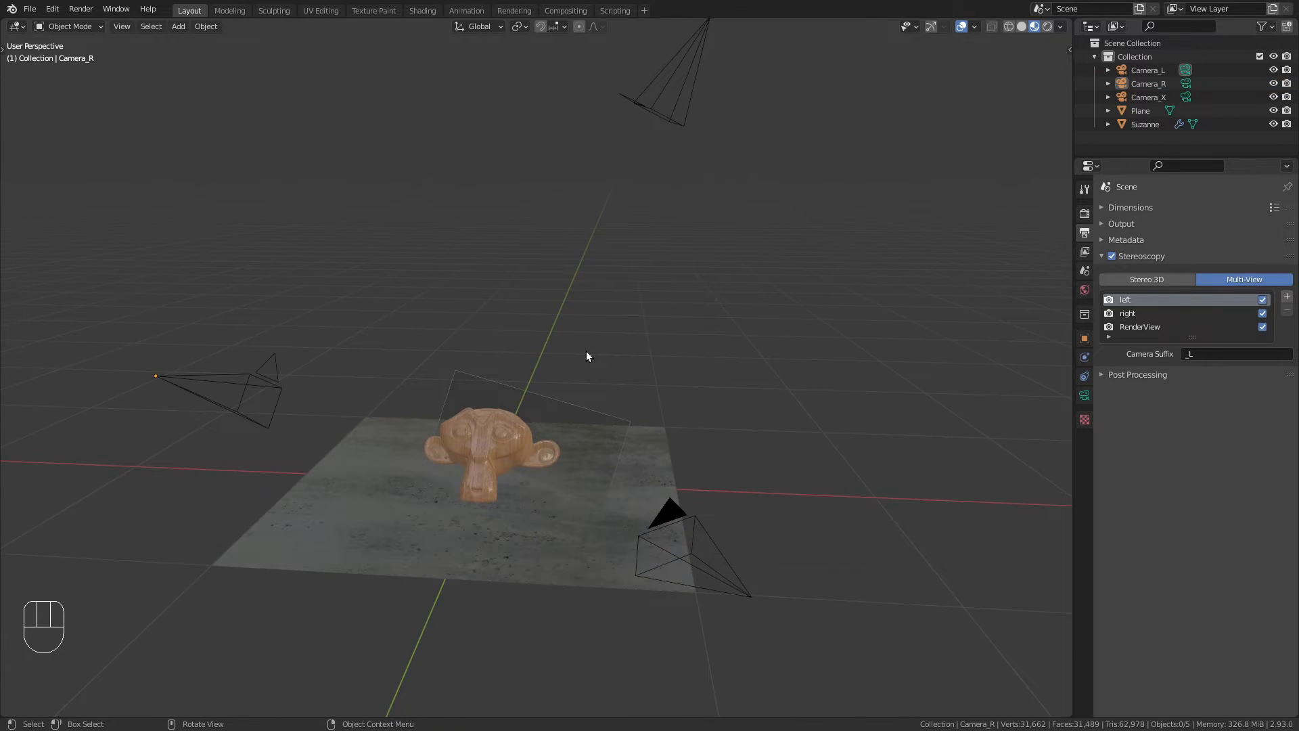
Step: Switch to the camera view and try moving Suzanne in the overlaid stereo preview
{"action": "key", "text": "KP_0"}
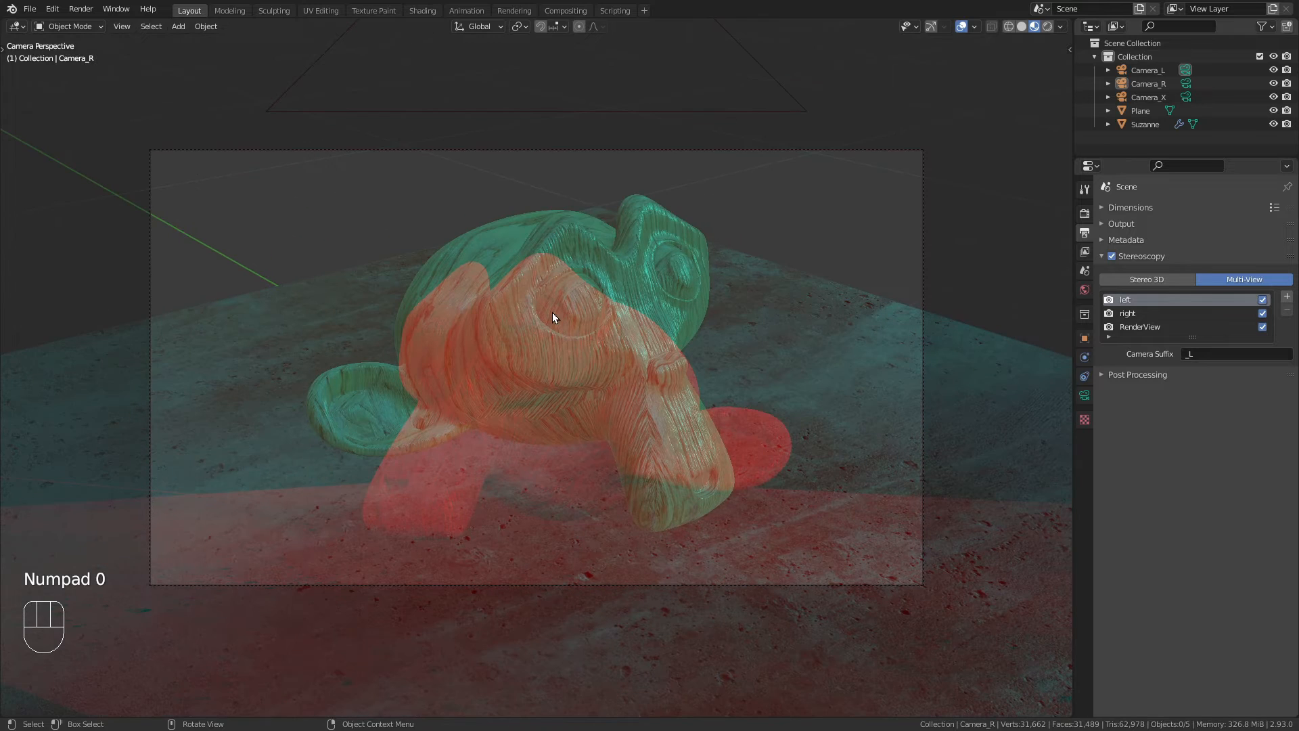
{"action": "middle_click_drag", "start_coordinate": [552, 318], "coordinate": [520, 338], "text": "shift"}
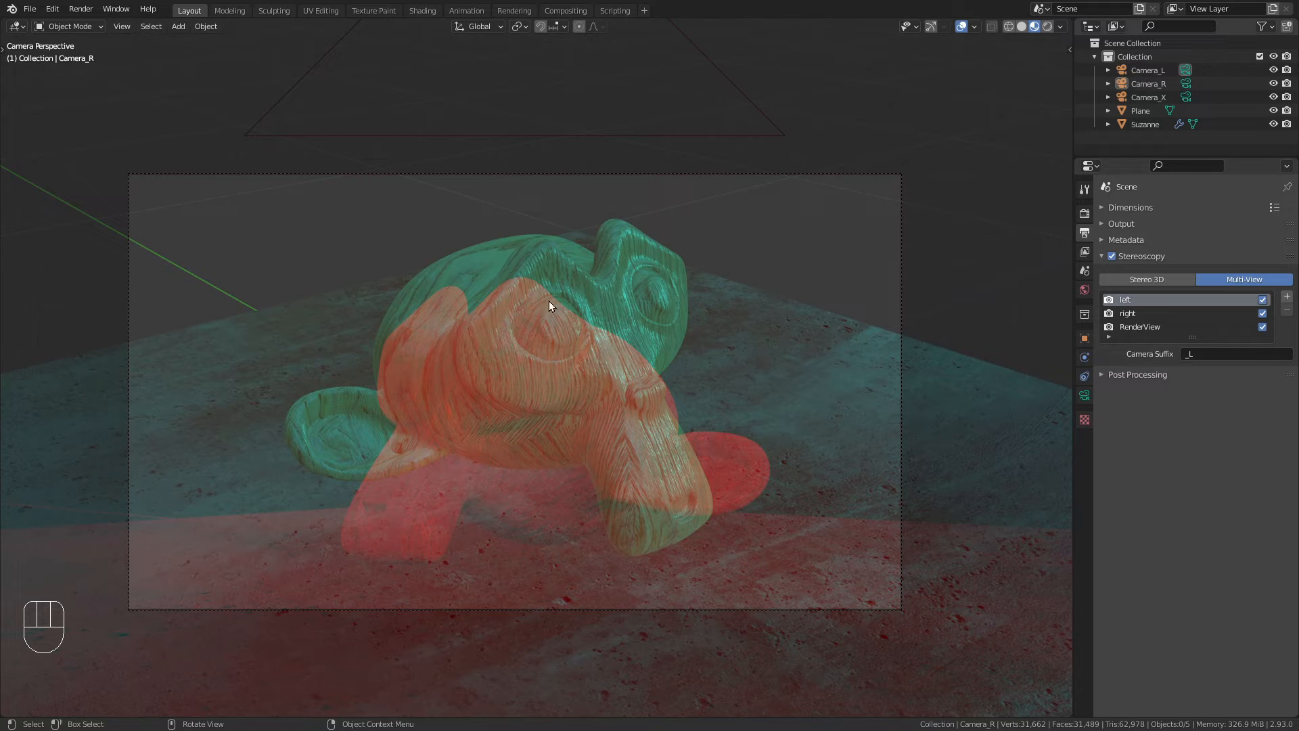
{"action": "left_click", "coordinate": [553, 363]}
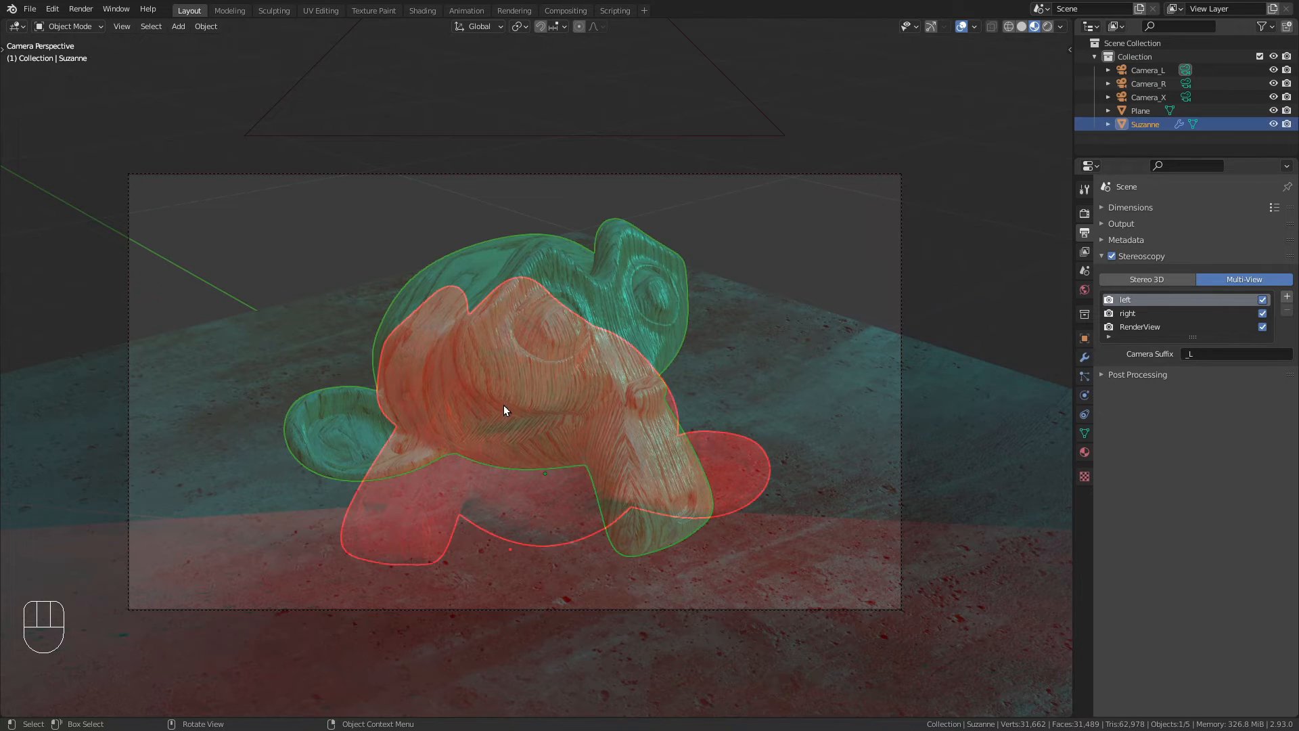
{"action": "key", "text": "g"}
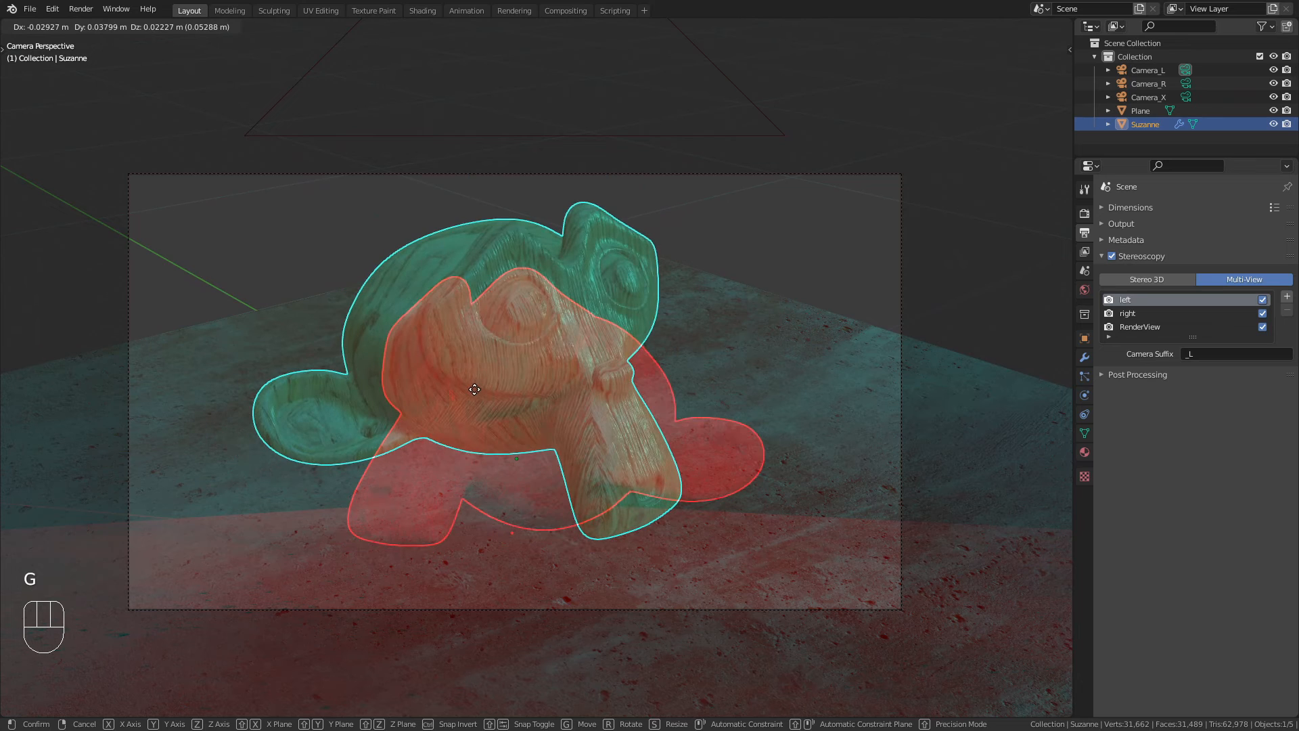
{"action": "left_click", "coordinate": [614, 401]}
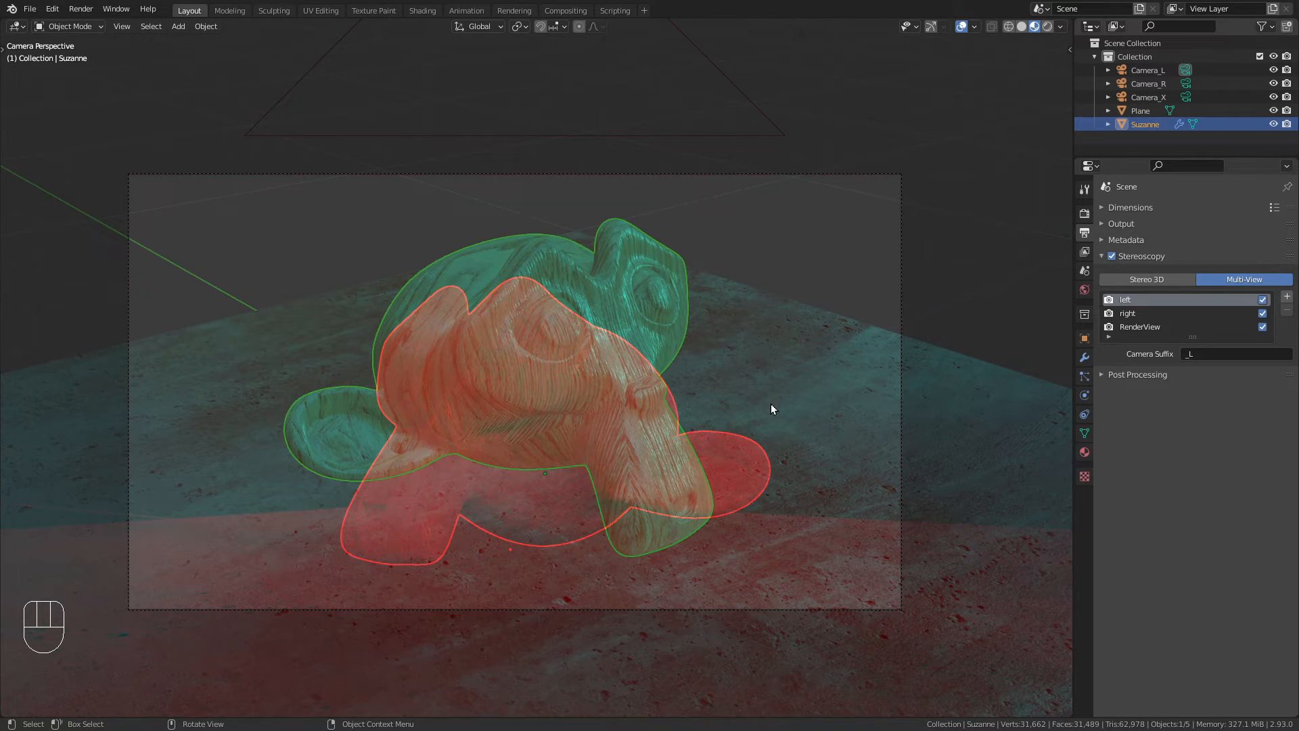
Step: Try rotating Suzanne in the plain camera view with Stereoscopy temporarily disabled
{"action": "left_click", "coordinate": [1111, 256]}
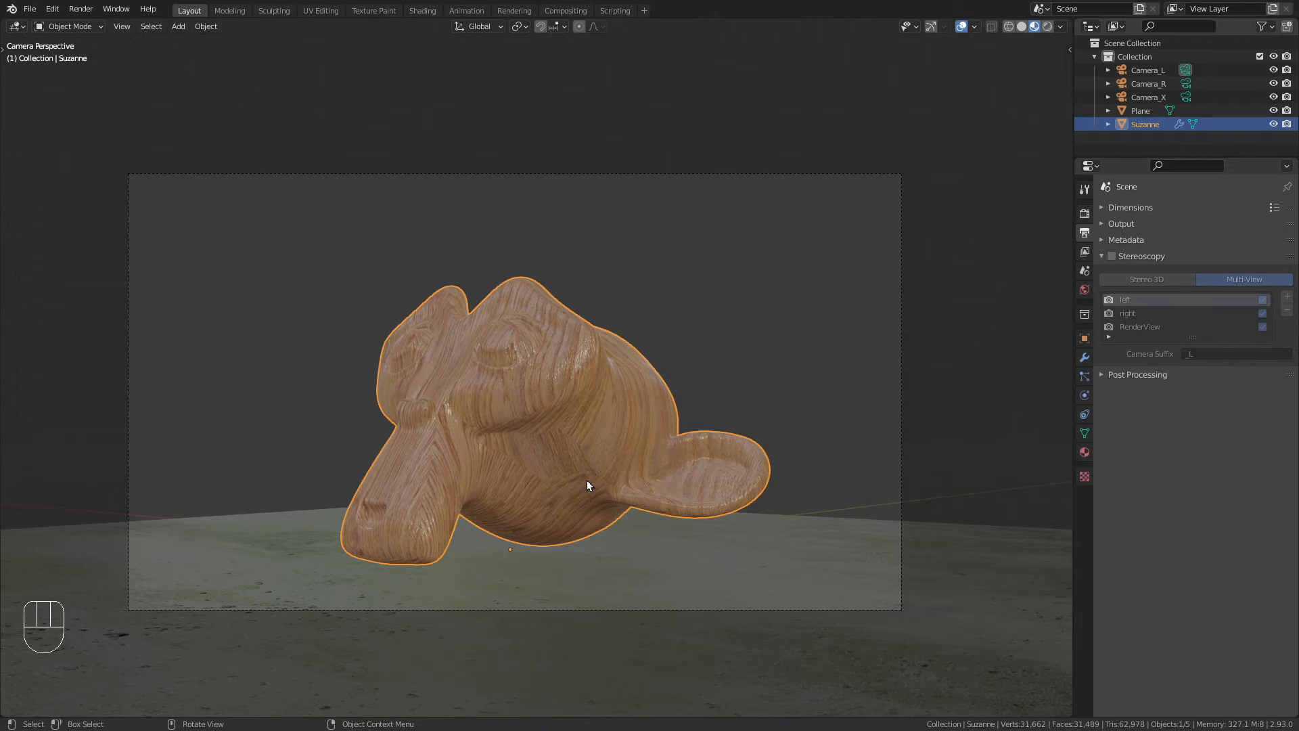
{"action": "key", "text": "r"}
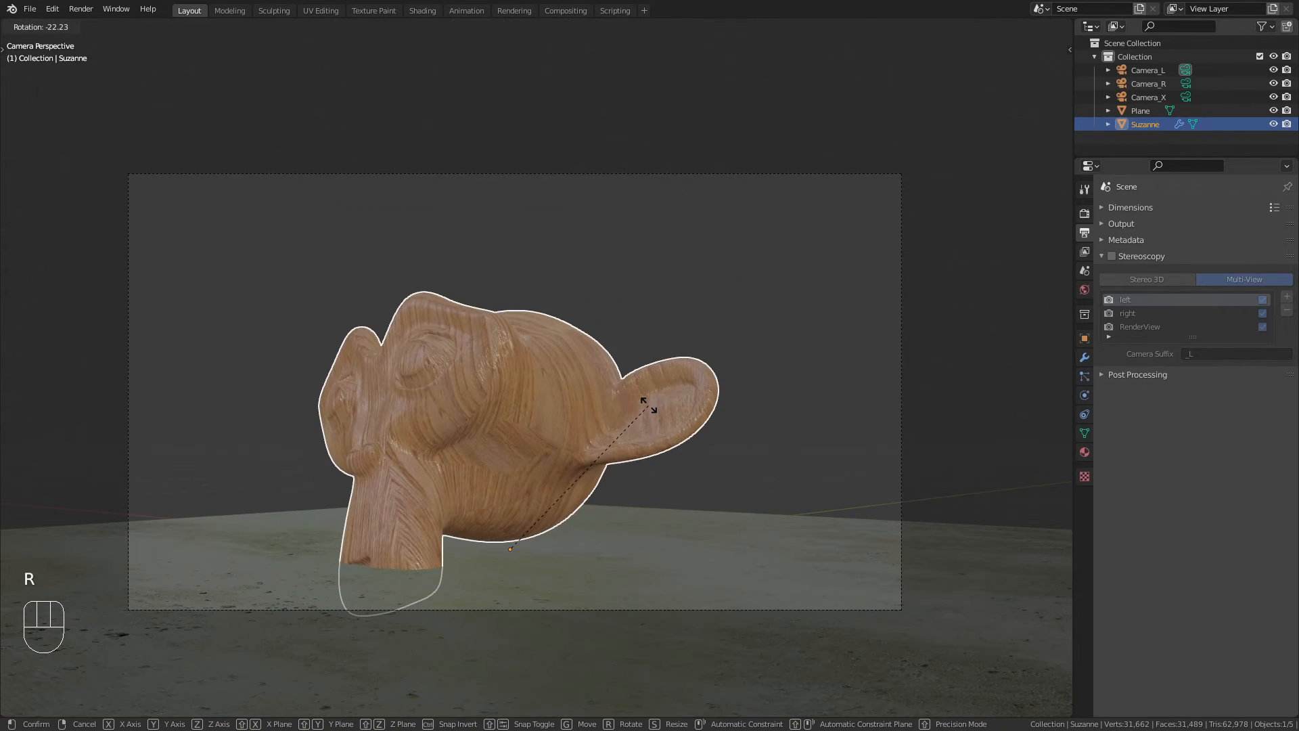
{"action": "right_click", "coordinate": [875, 450]}
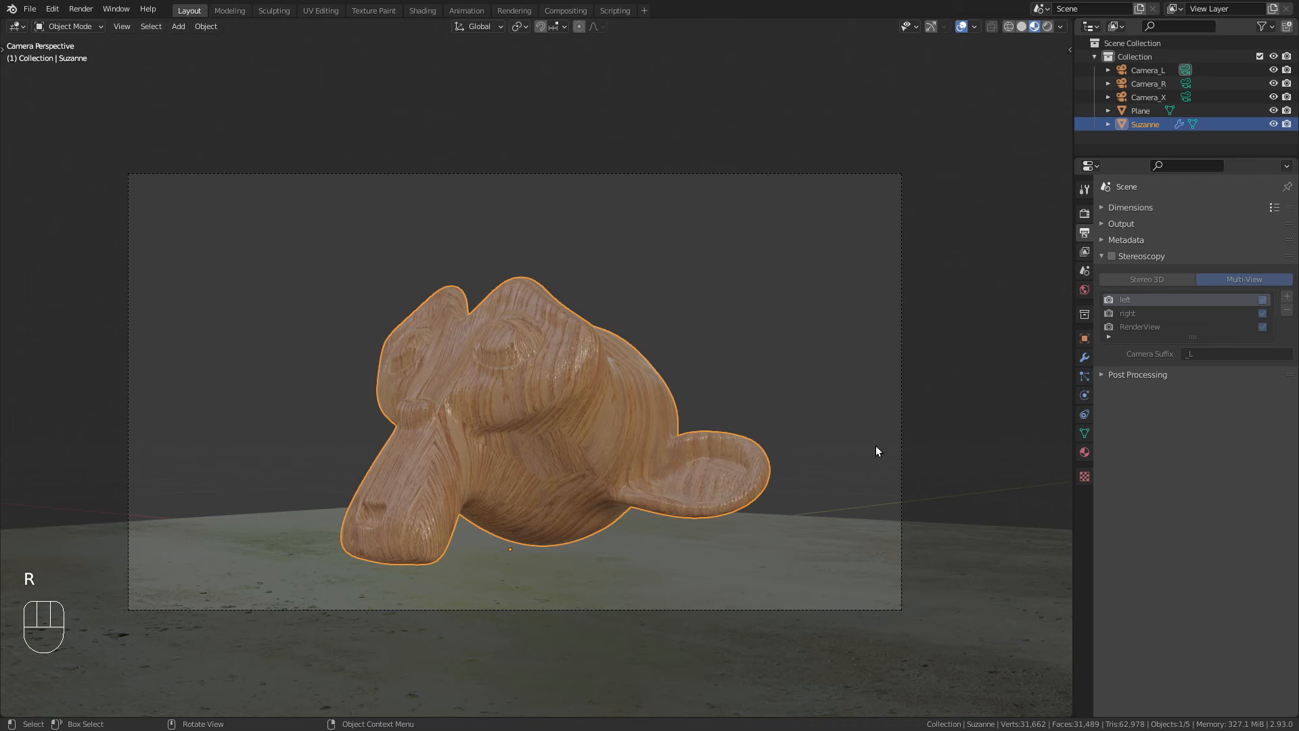
{"action": "left_click", "coordinate": [1112, 256]}
Step: Clear the selection and leave the camera view for a perspective overview of Suzanne and the three cameras
{"action": "left_click", "coordinate": [721, 241]}
{"action": "scroll", "coordinate": [690, 289], "scroll_direction": "down", "scroll_amount": 3}
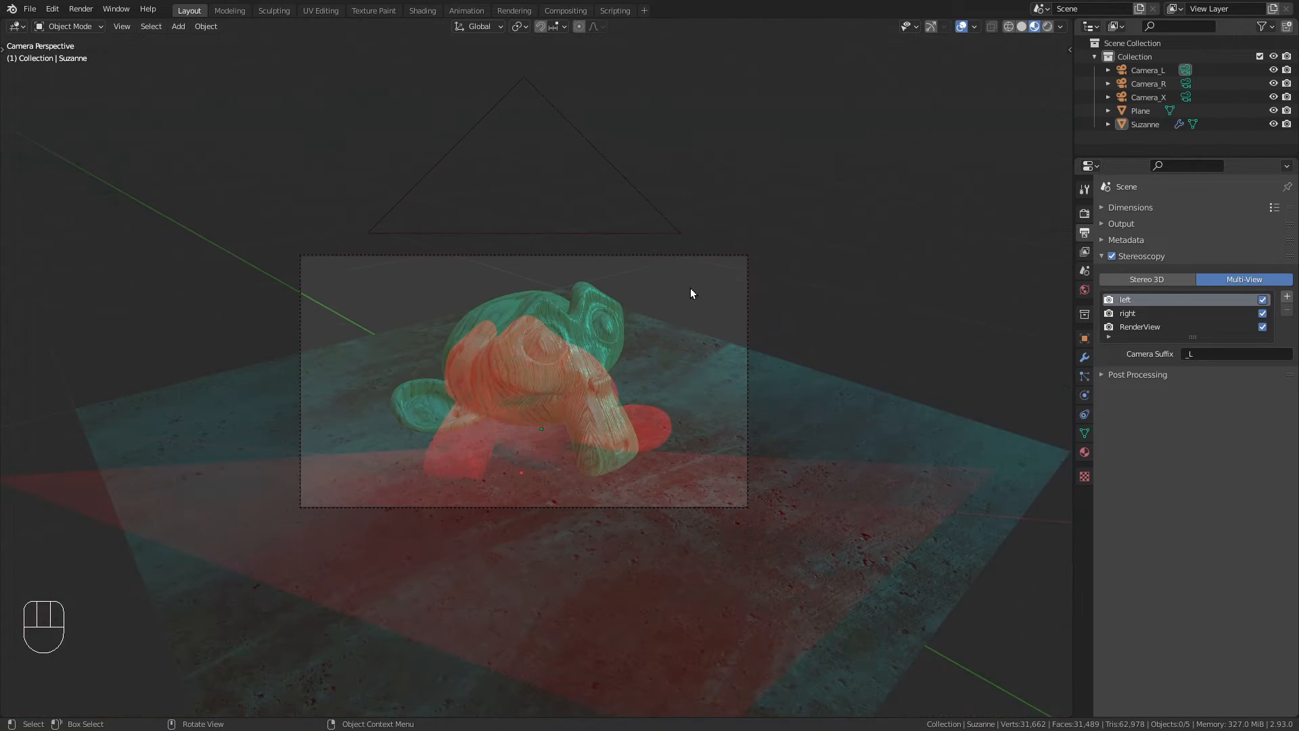
{"action": "middle_click_drag", "start_coordinate": [690, 289], "coordinate": [618, 350]}
{"action": "scroll", "coordinate": [687, 334], "scroll_direction": "down", "scroll_amount": 5}
{"action": "middle_click_drag", "start_coordinate": [594, 267], "coordinate": [567, 307], "text": "shift"}
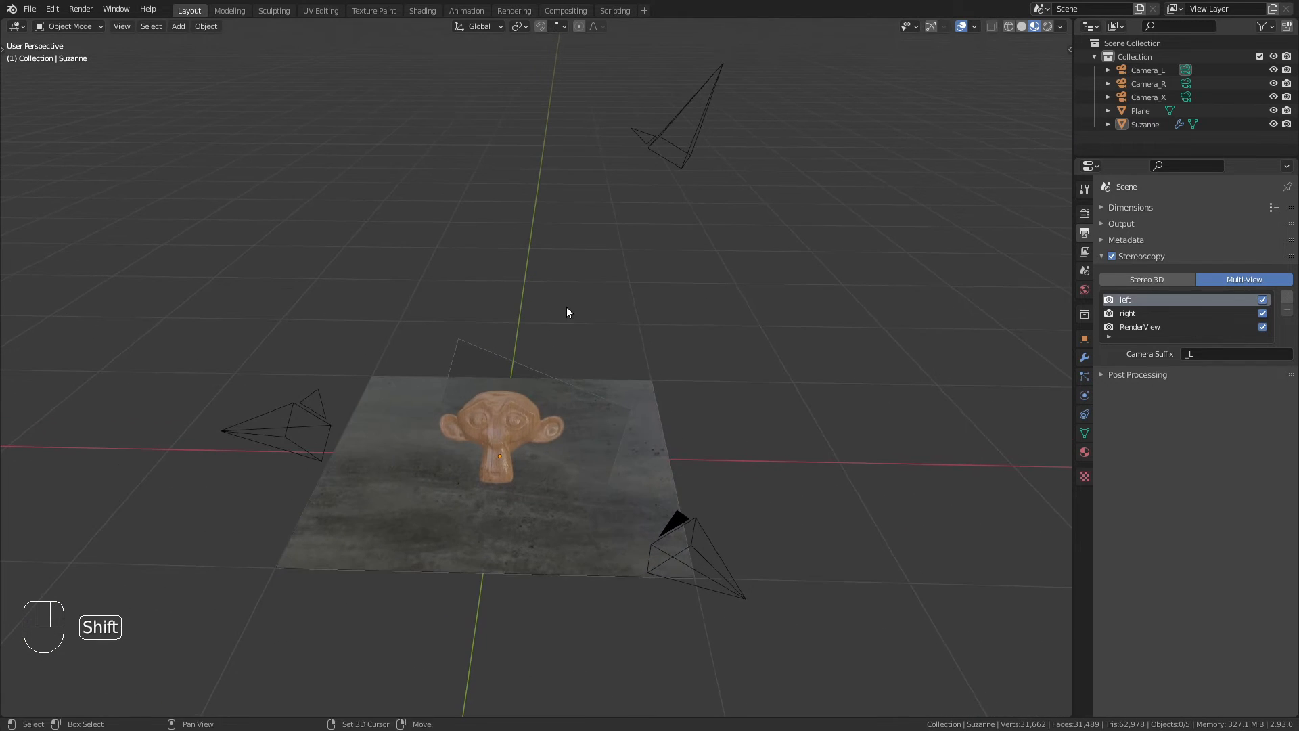
Step: Render the scene as a still image in the Rendering workspace
{"action": "left_click", "coordinate": [515, 10]}
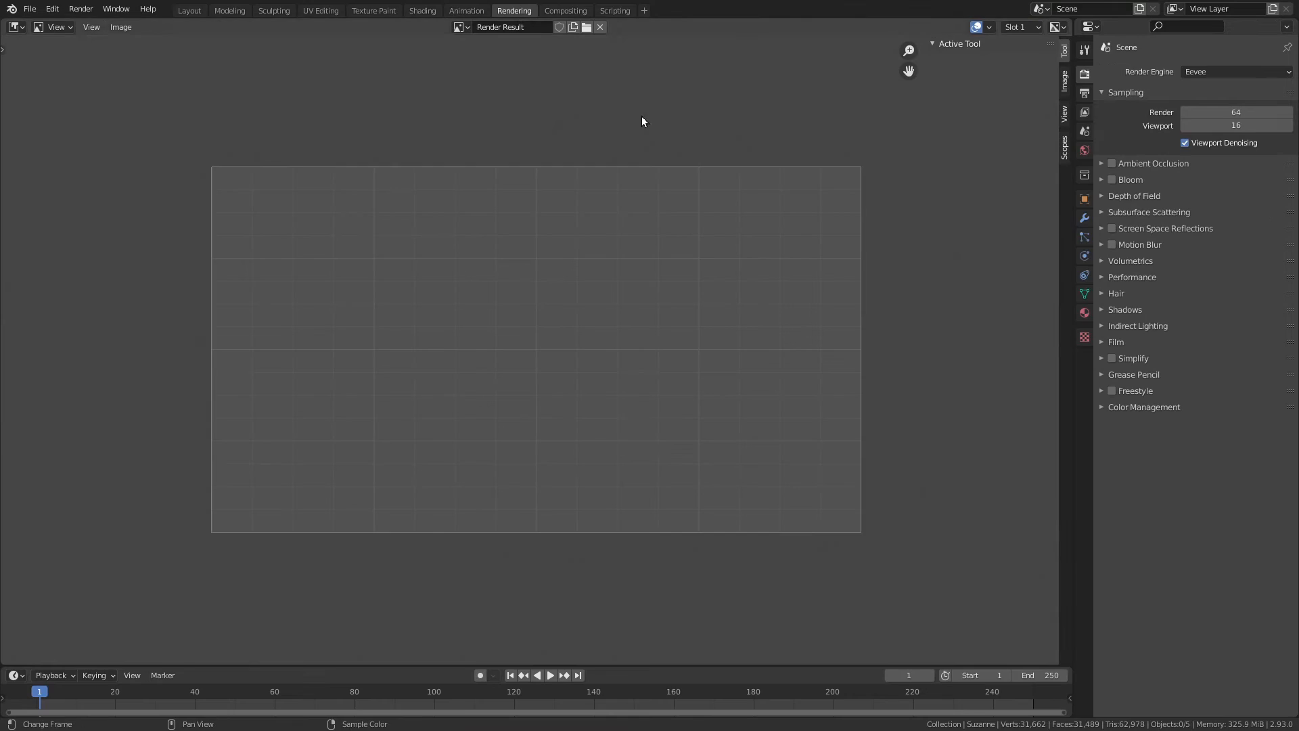
{"action": "left_click", "coordinate": [81, 8]}
{"action": "left_click", "coordinate": [119, 25]}
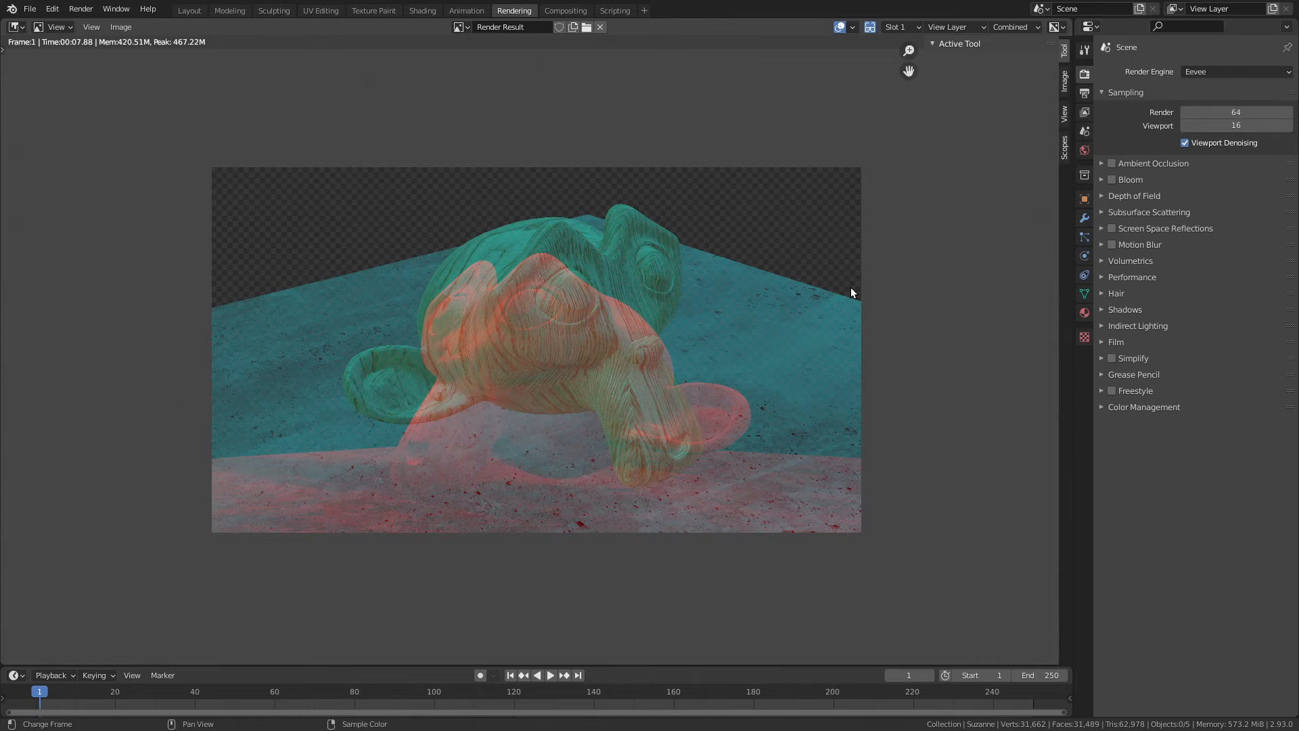
Step: Turn off the stereo display of the render result so that the left view is shown on its own
{"action": "scroll", "coordinate": [684, 374], "scroll_direction": "up", "scroll_amount": 2}
{"action": "scroll", "coordinate": [655, 314], "scroll_direction": "down", "scroll_amount": 1}
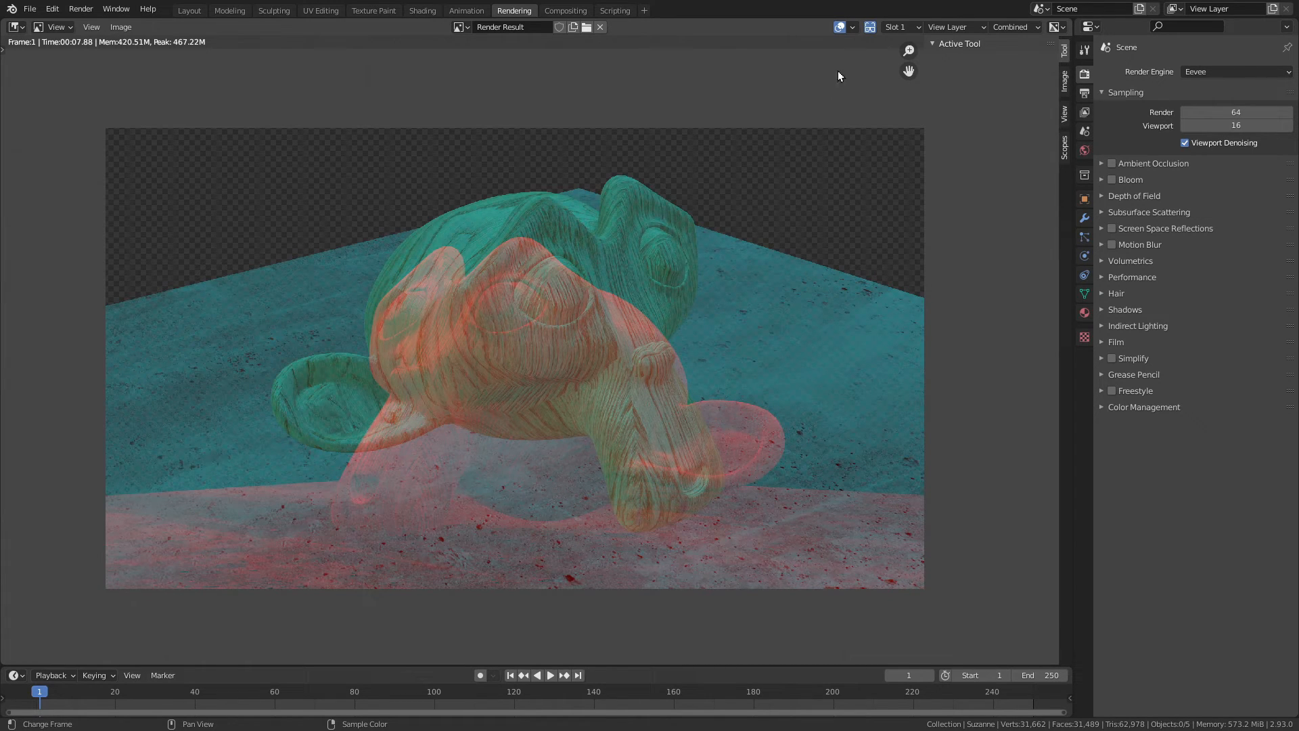
{"action": "left_click", "coordinate": [871, 32]}
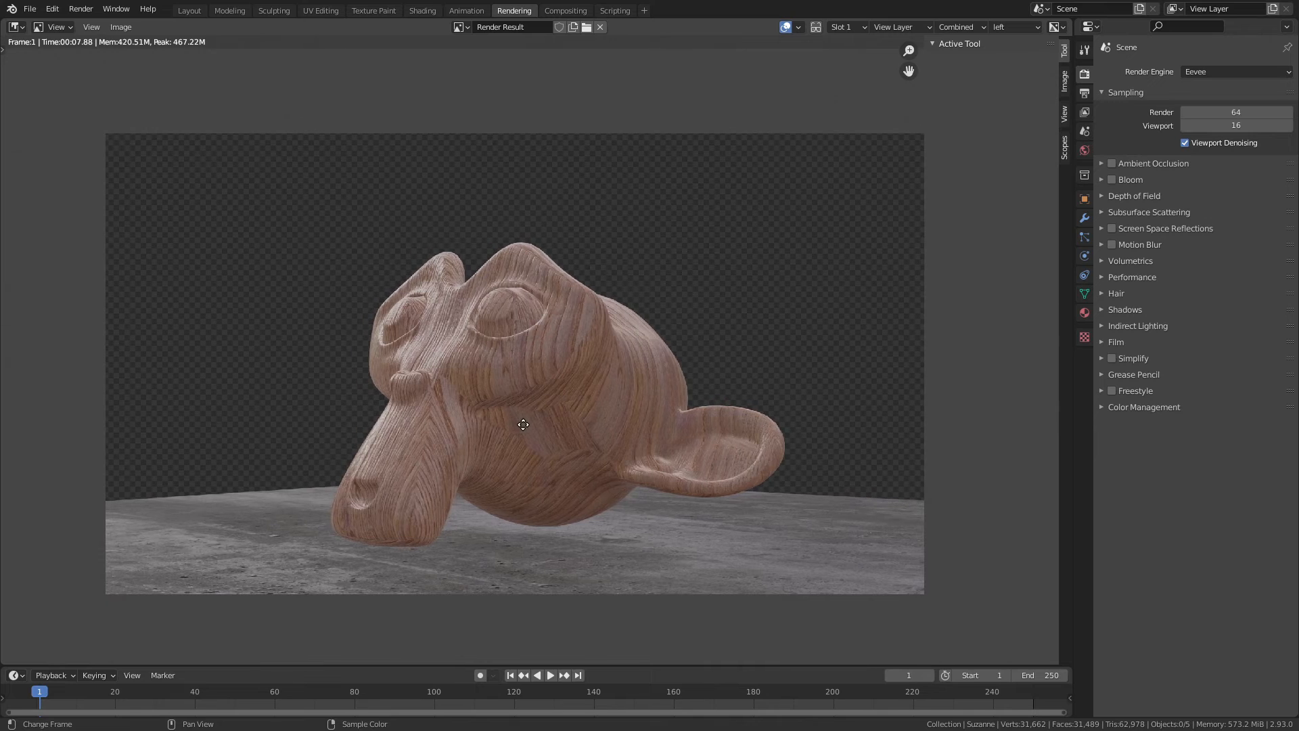
{"action": "scroll", "coordinate": [533, 422], "scroll_direction": "up", "scroll_amount": 1}
{"action": "scroll", "coordinate": [534, 422], "scroll_direction": "down", "scroll_amount": 1}
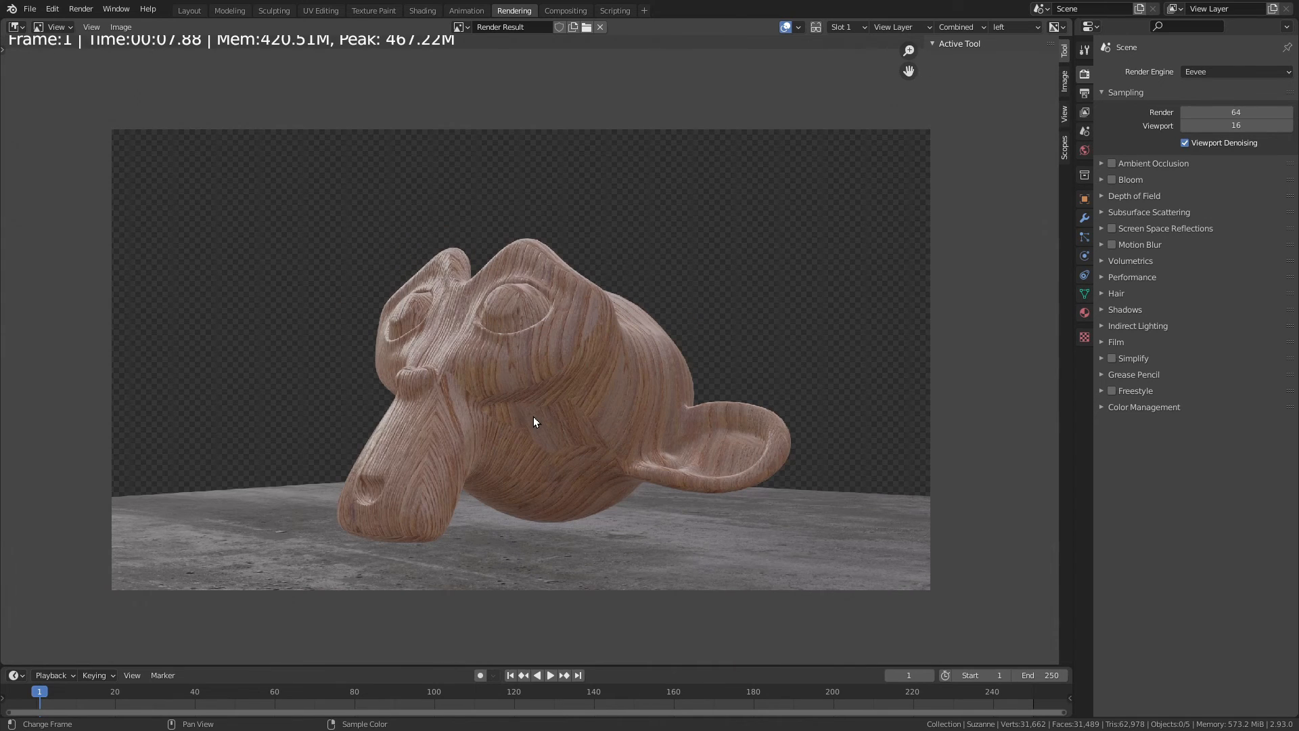
Step: Compare the render result's RenderView, right and left views one after another, ending on left
{"action": "left_click", "coordinate": [1024, 29]}
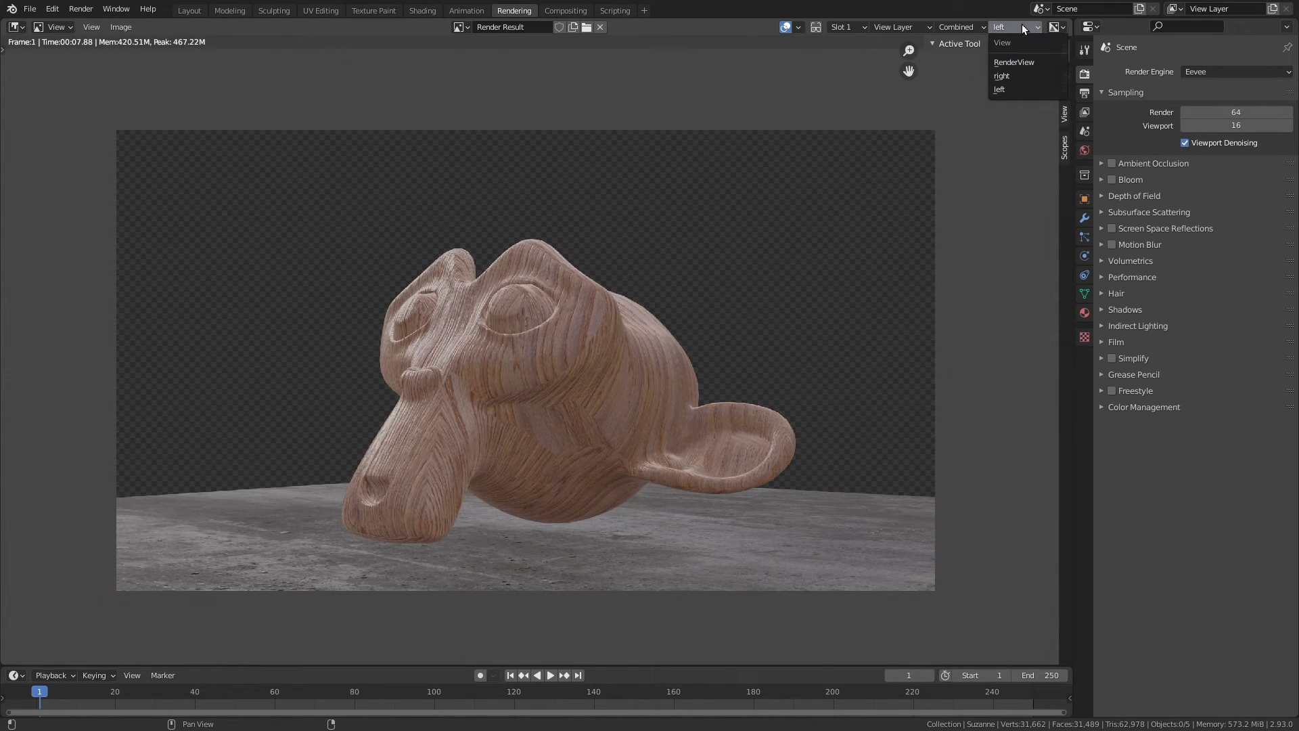
{"action": "left_click", "coordinate": [1018, 62]}
{"action": "left_click", "coordinate": [1020, 26]}
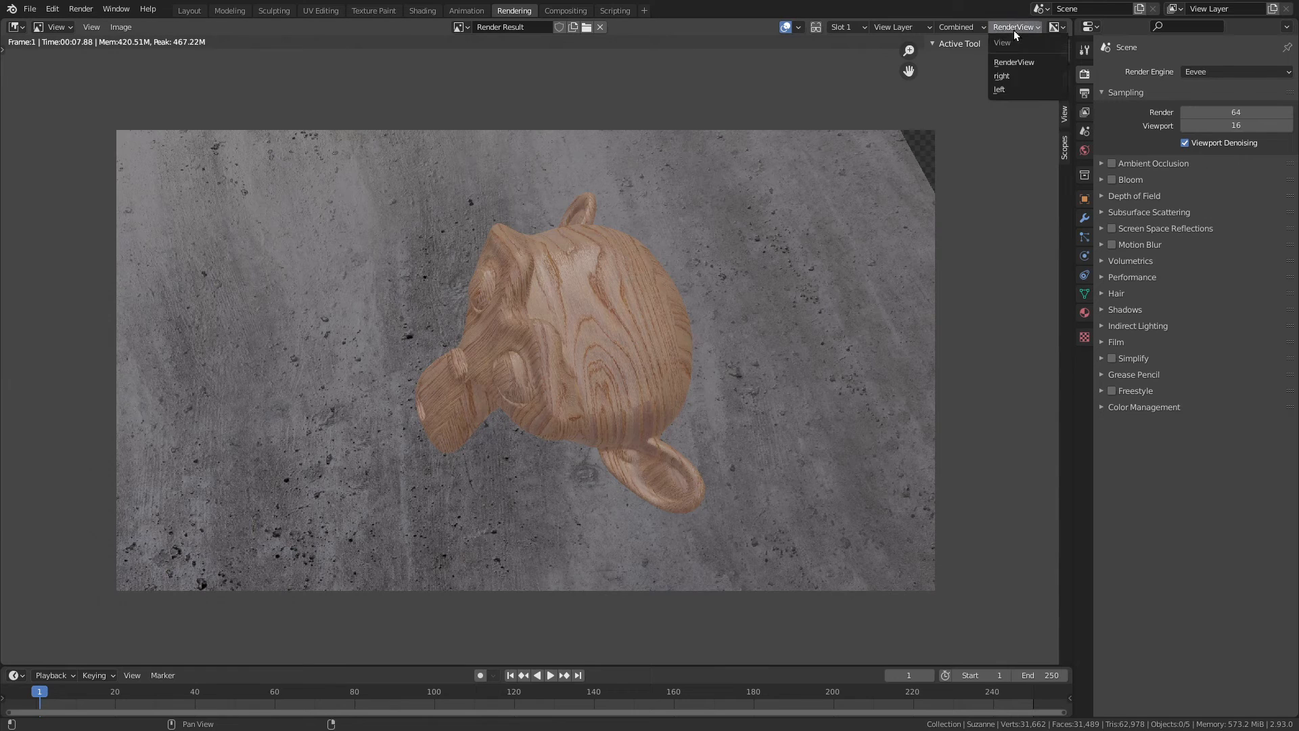
{"action": "left_click", "coordinate": [1012, 68]}
{"action": "left_click", "coordinate": [1017, 30]}
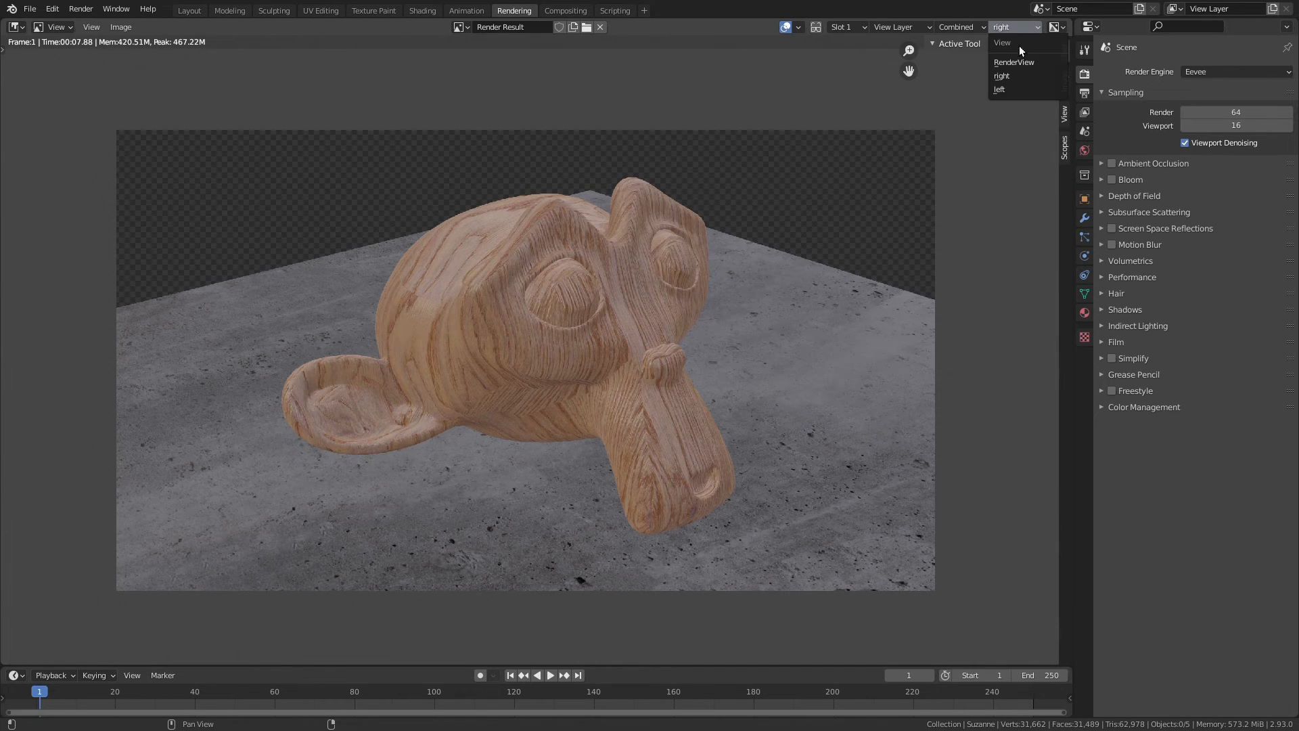
{"action": "left_click", "coordinate": [1016, 86]}
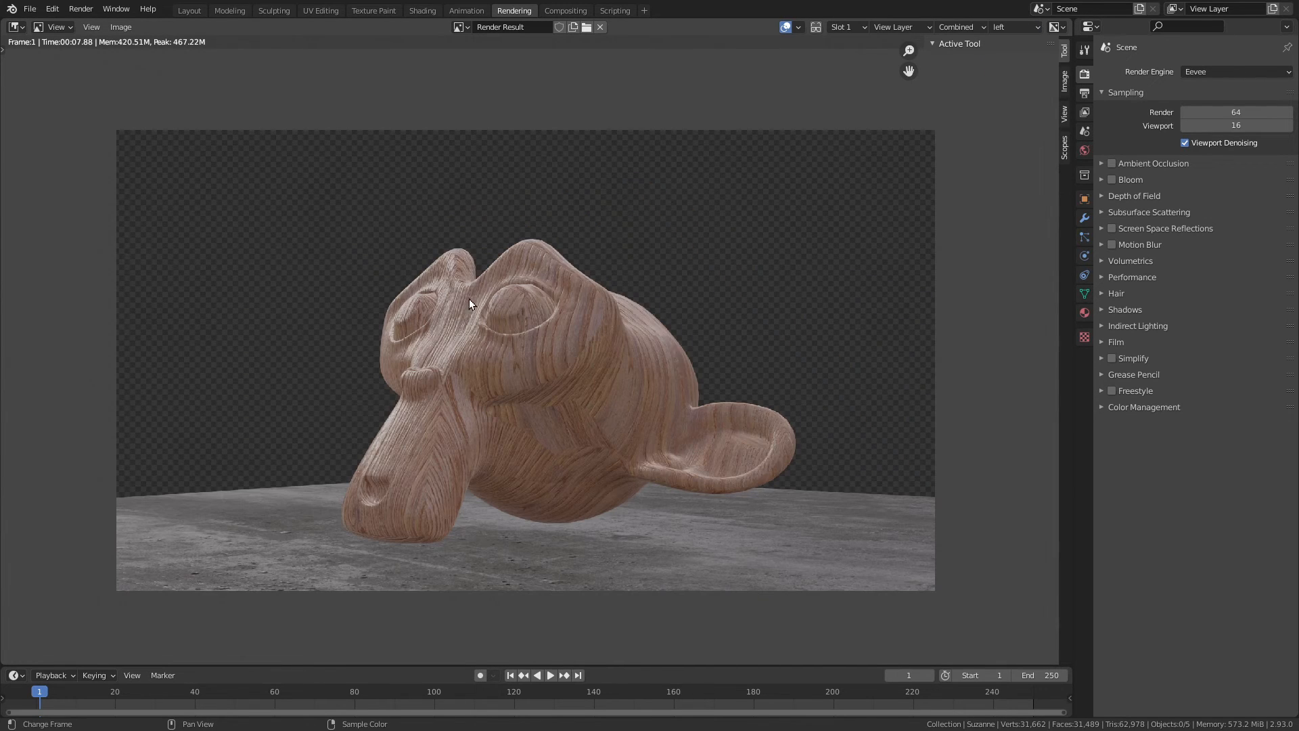
Step: Add two extra render views to the Multi-View list in the Layout workspace and remove them again
{"action": "left_click", "coordinate": [189, 11]}
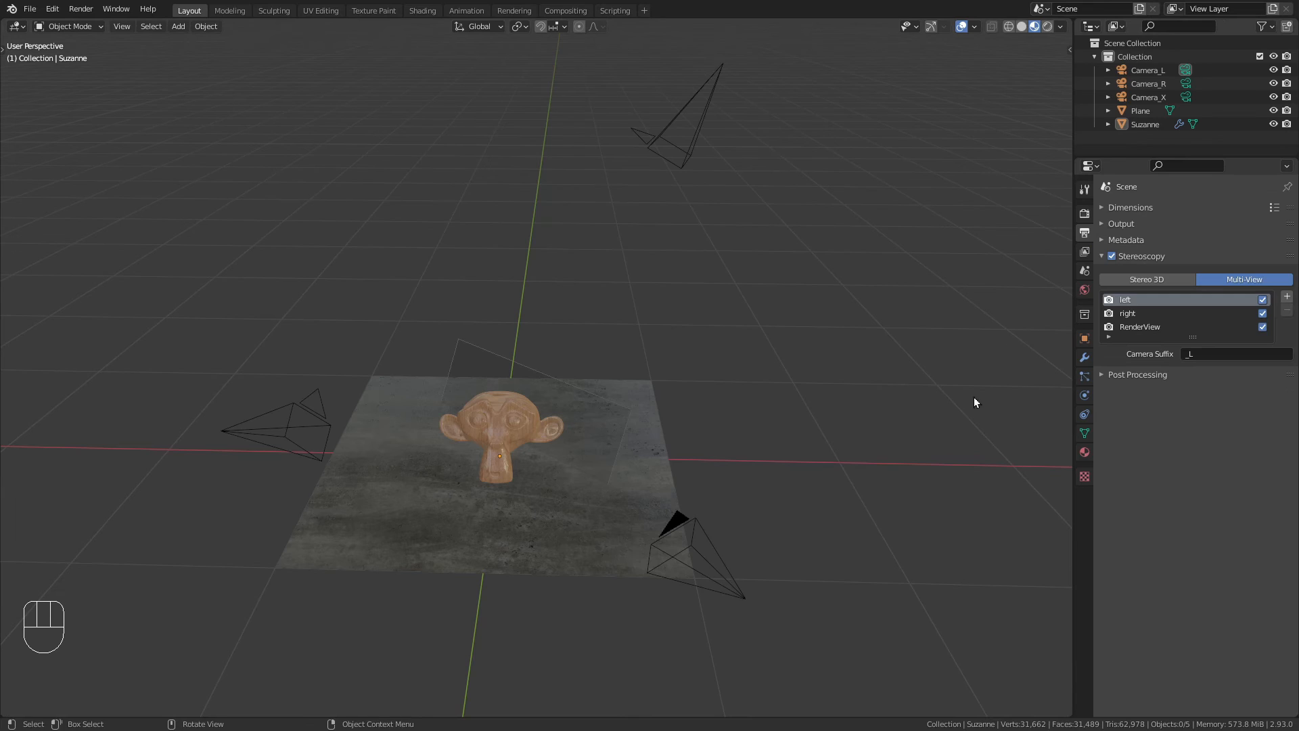
{"action": "left_click", "coordinate": [1286, 296]}
{"action": "left_click", "coordinate": [1287, 296]}
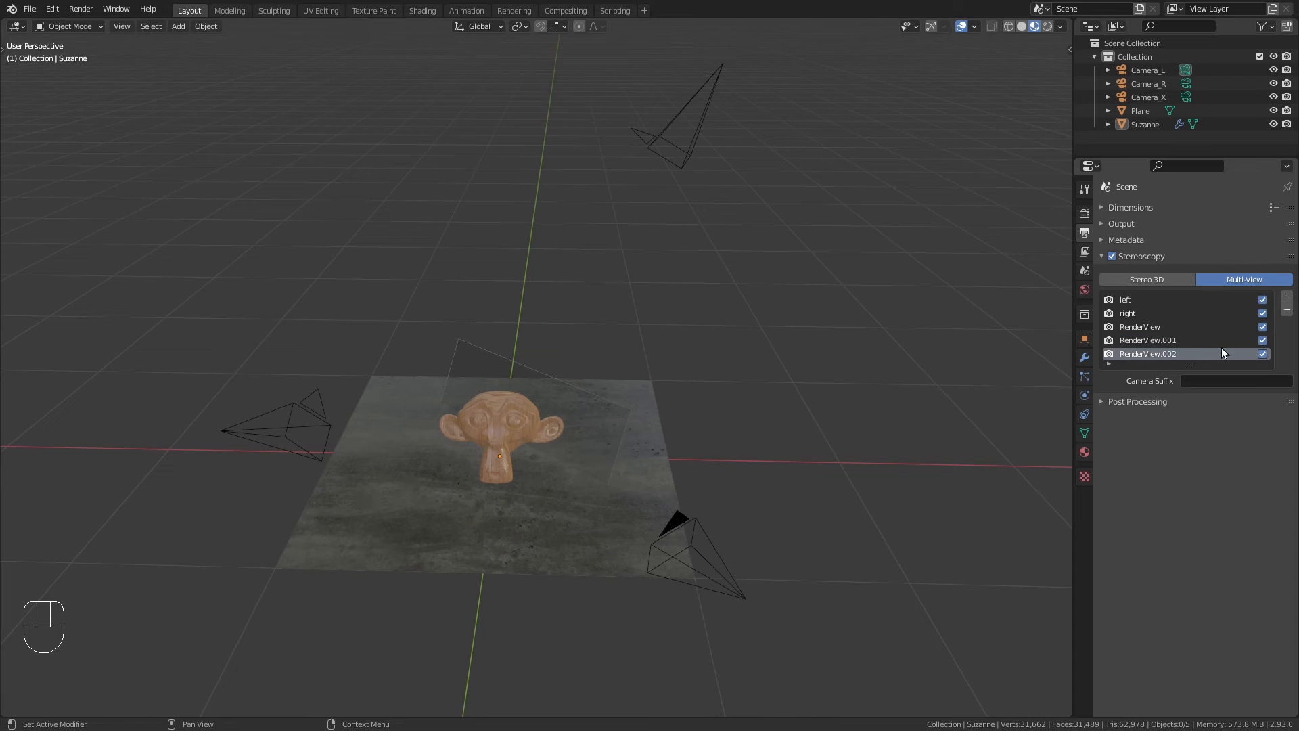
{"action": "left_click", "coordinate": [1286, 310]}
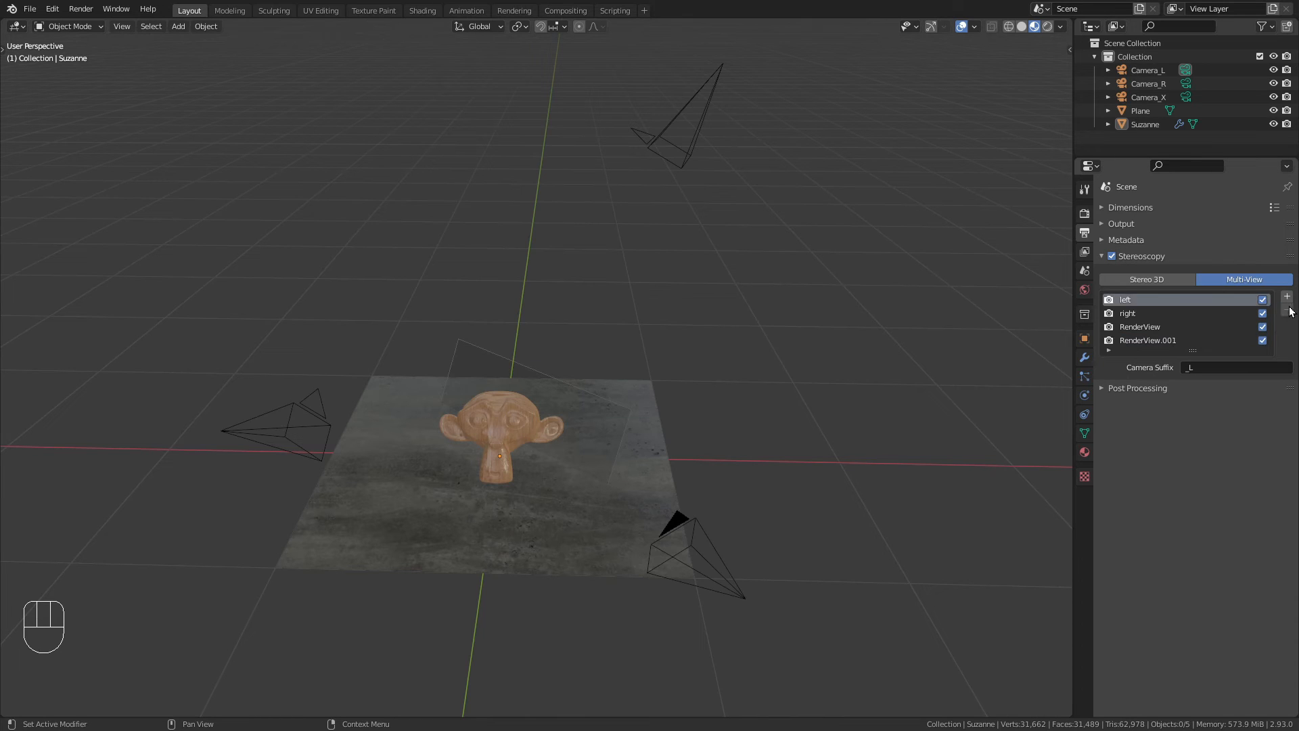
{"action": "left_click", "coordinate": [1156, 339]}
{"action": "left_click", "coordinate": [1287, 310]}
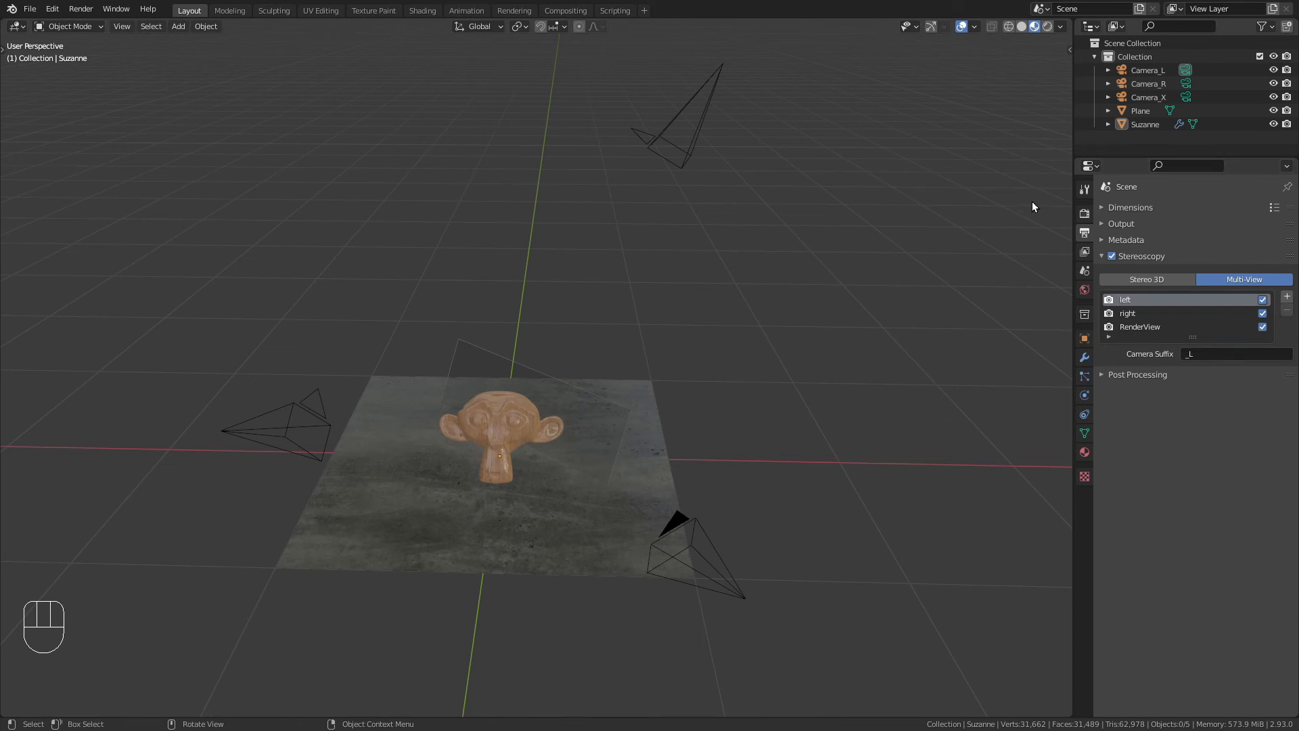
Step: Save the render result as RENDER.png in the desktop's Render folder, with Use Multi-View enabled and the Individual views format
{"action": "left_click", "coordinate": [515, 11]}
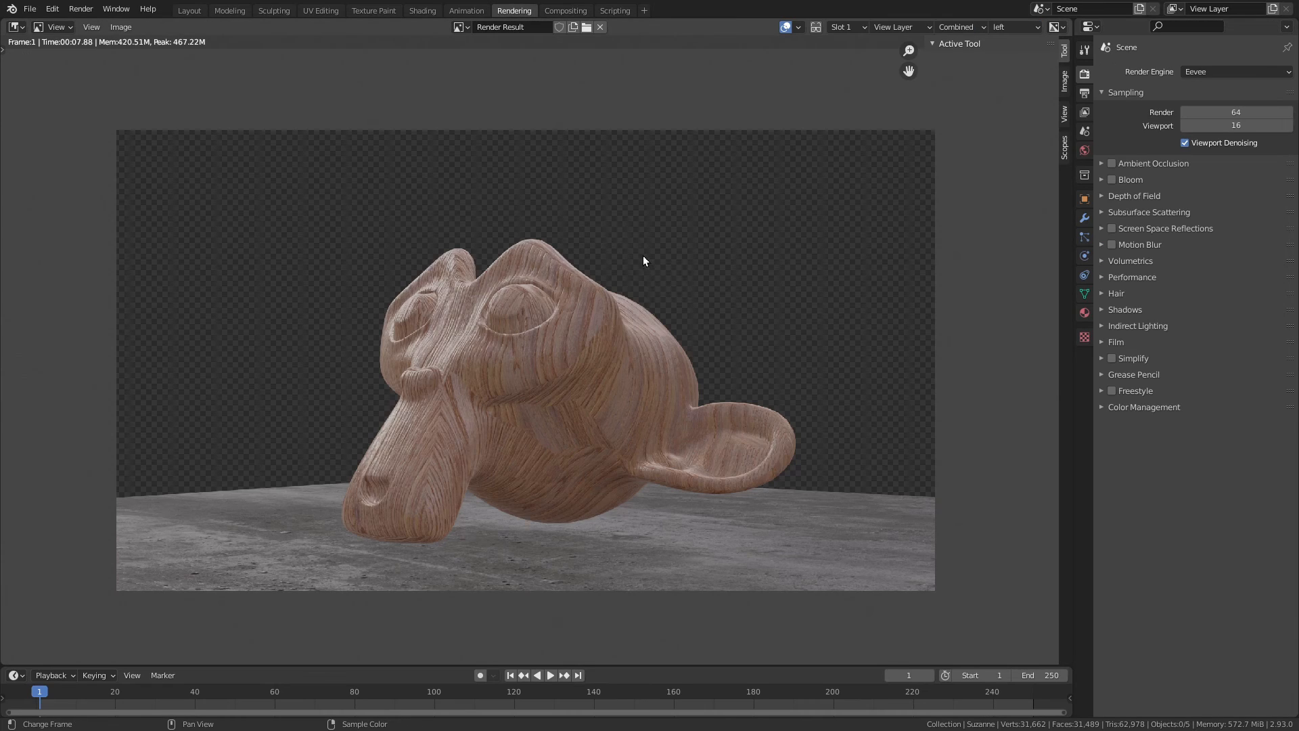
{"action": "scroll", "coordinate": [643, 260], "scroll_direction": "up", "scroll_amount": 1}
{"action": "middle_click_drag", "start_coordinate": [572, 256], "coordinate": [586, 255]}
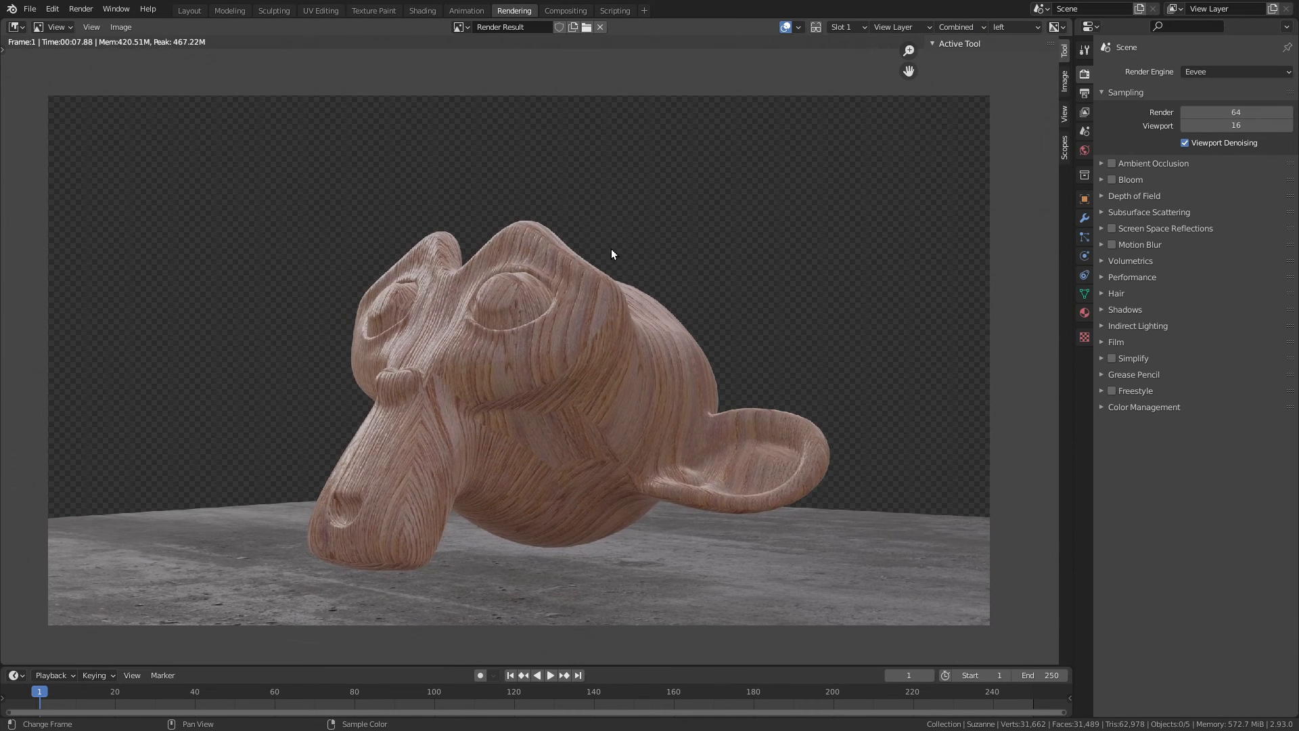
{"action": "left_click", "coordinate": [122, 29]}
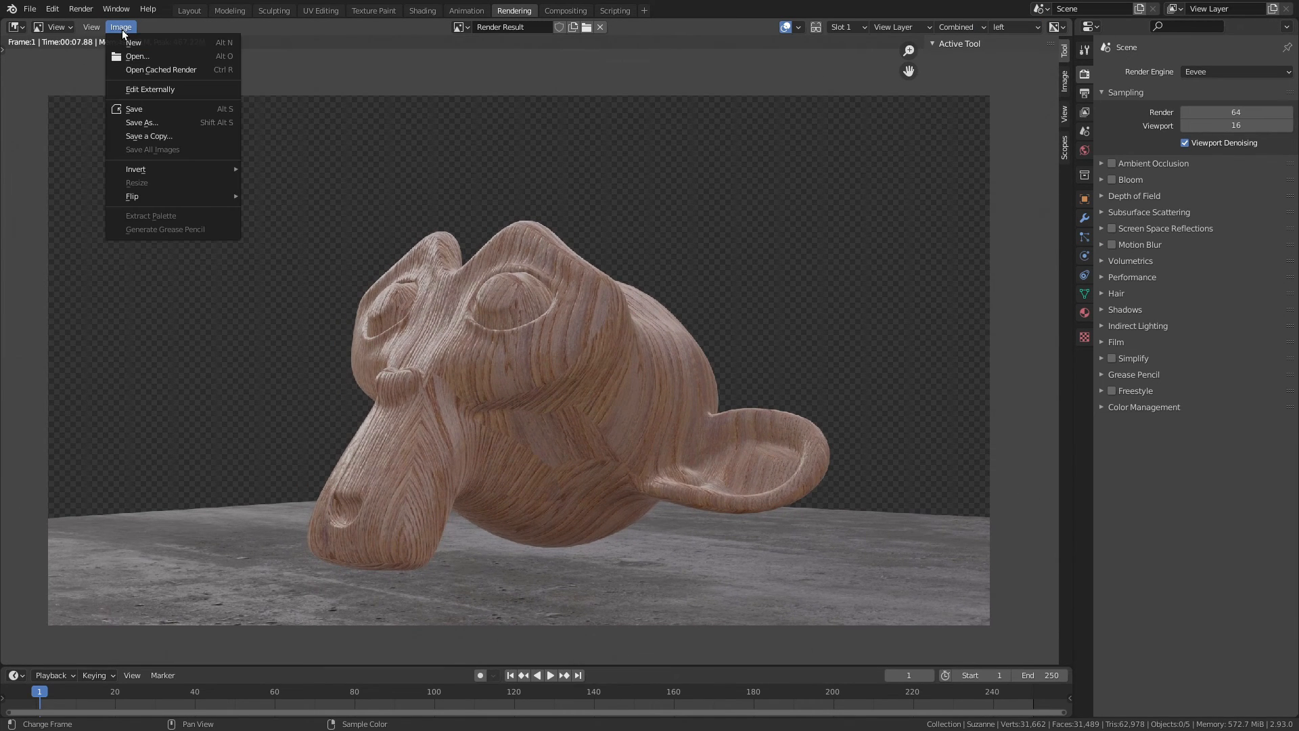
{"action": "left_click", "coordinate": [144, 124]}
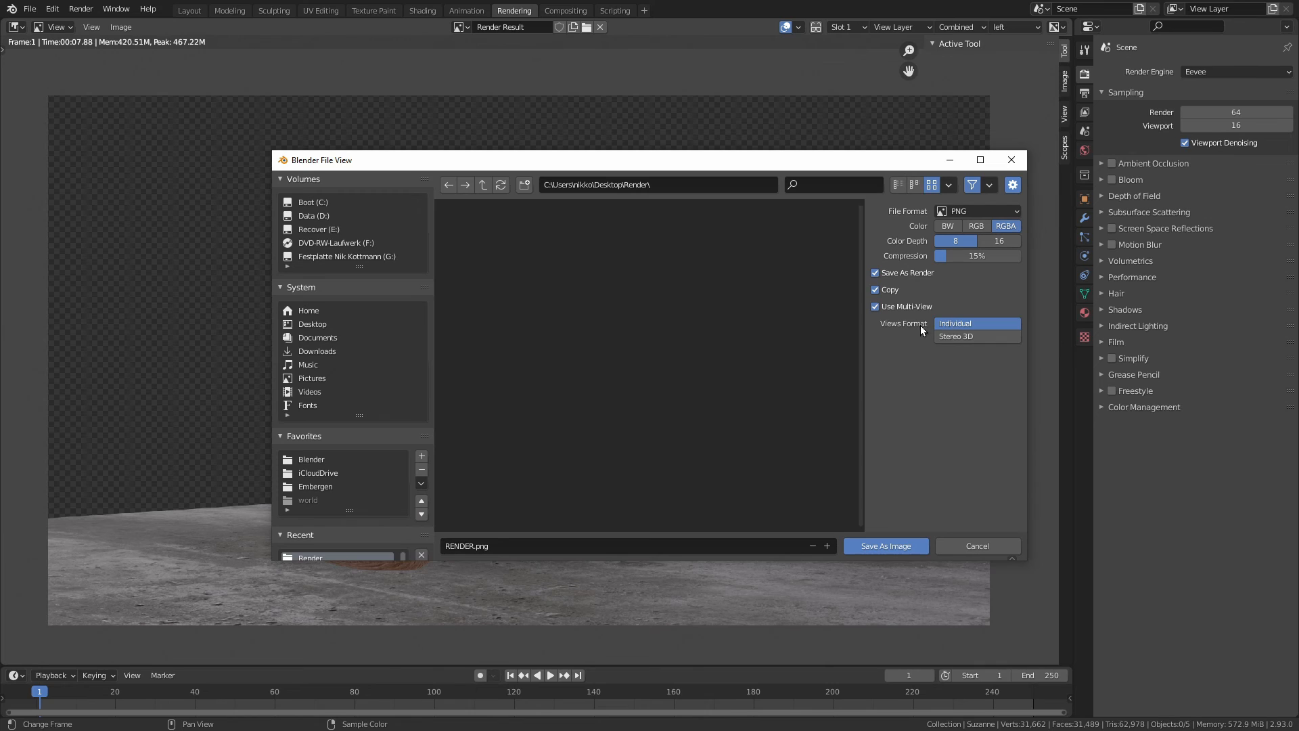
{"action": "left_click", "coordinate": [968, 335]}
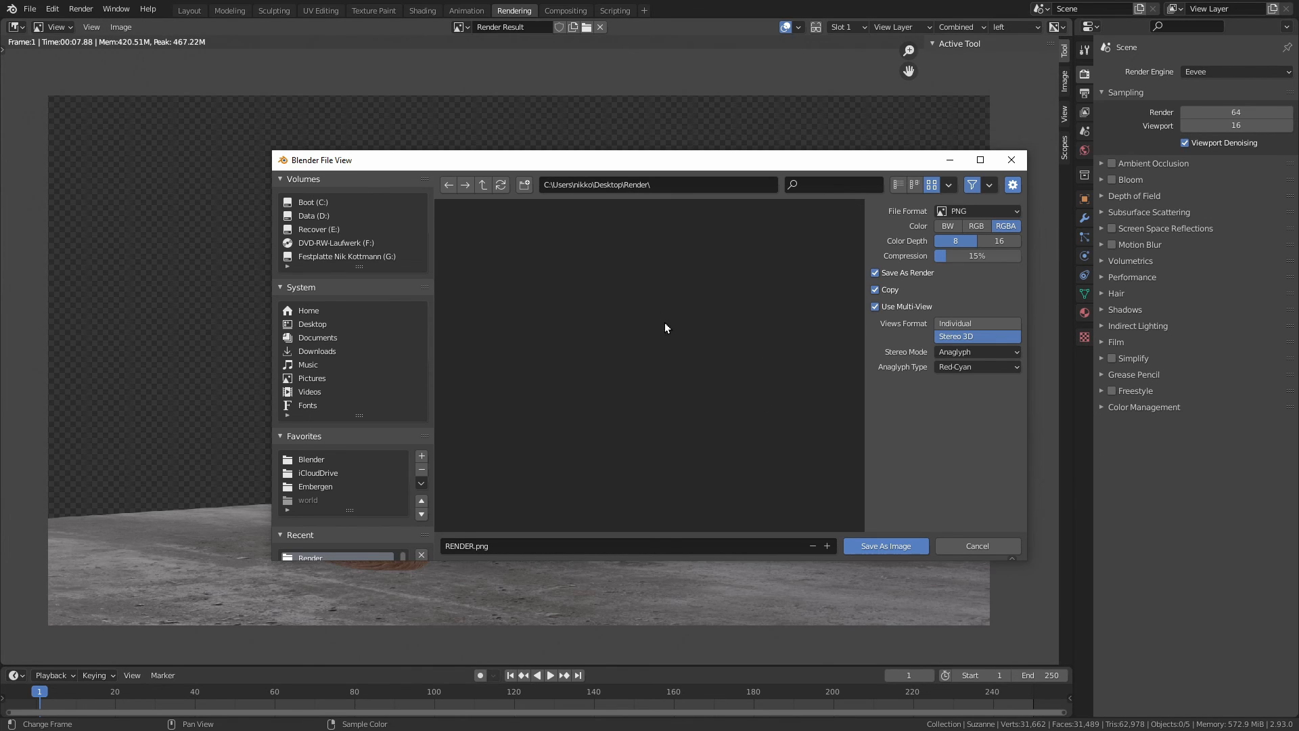
{"action": "left_click", "coordinate": [957, 325]}
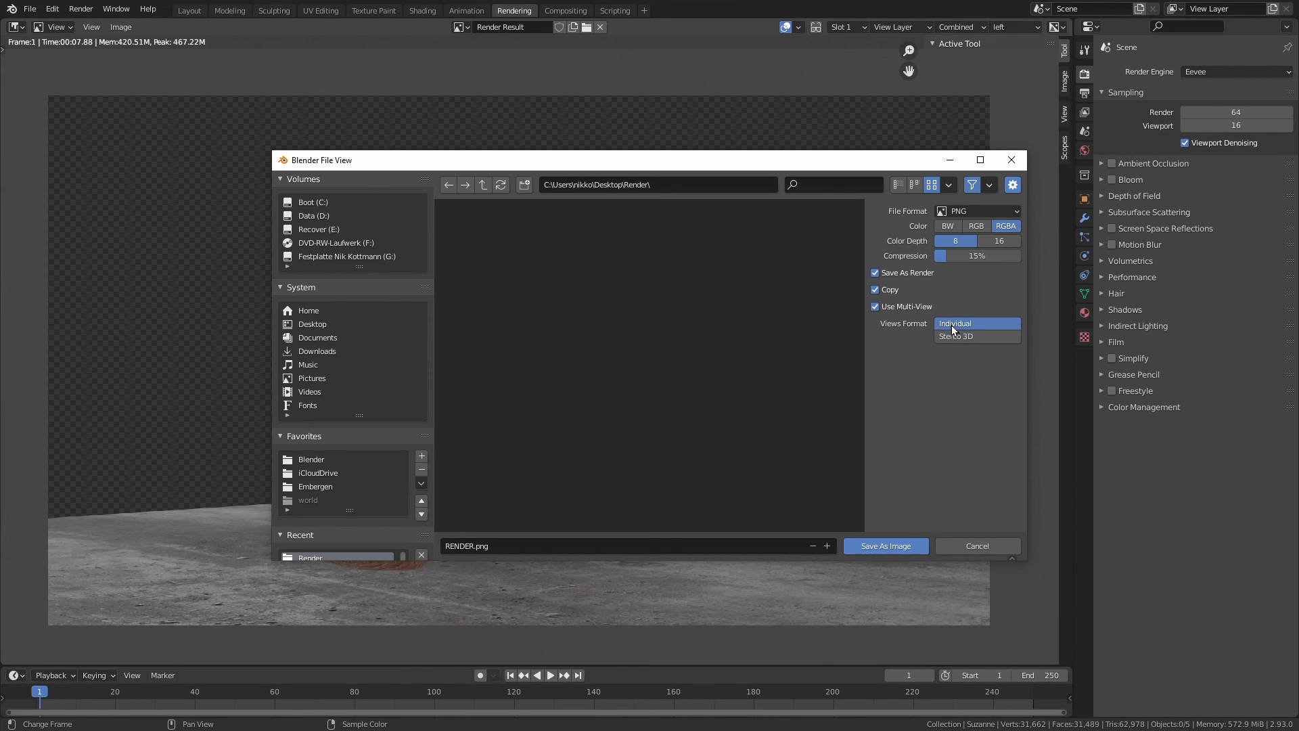
{"action": "left_click", "coordinate": [883, 545]}
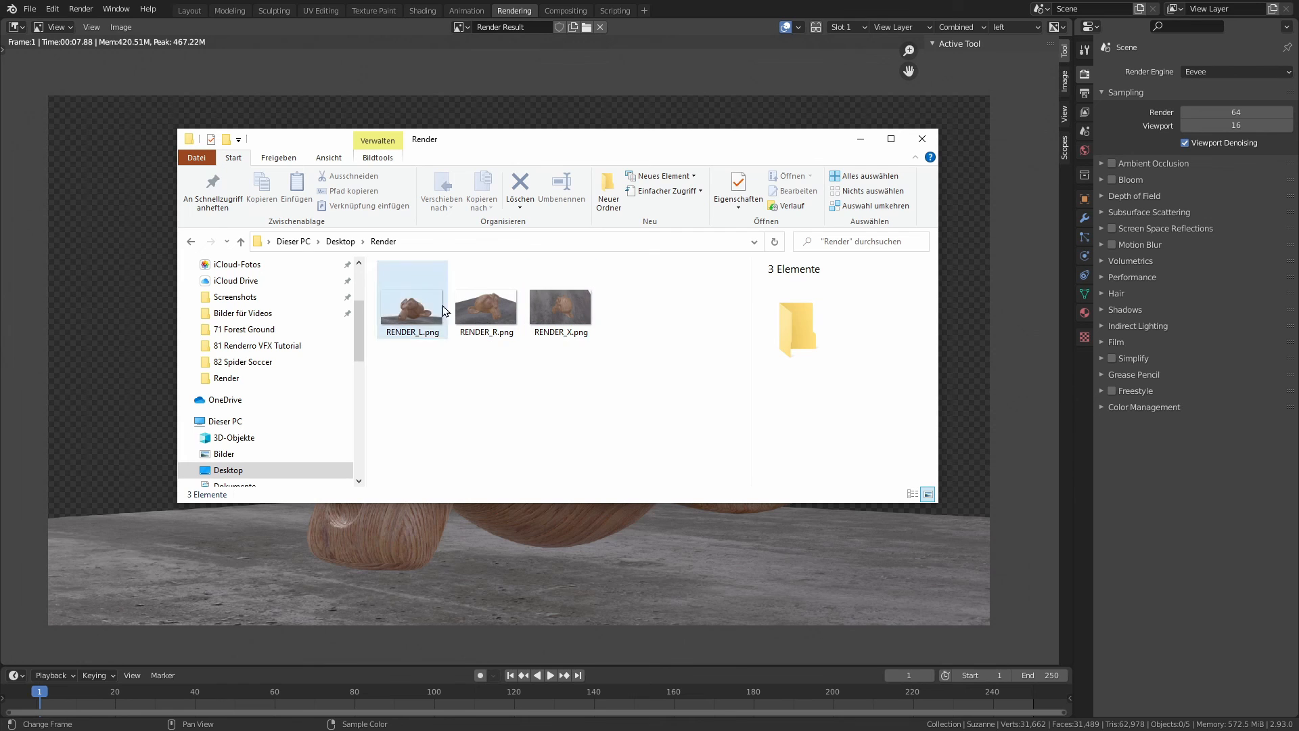
Step: Open RENDER_L.png from the Render folder in the Photos viewer and browse the saved camera images
{"action": "left_click", "coordinate": [413, 315]}
{"action": "key", "text": "F2"}
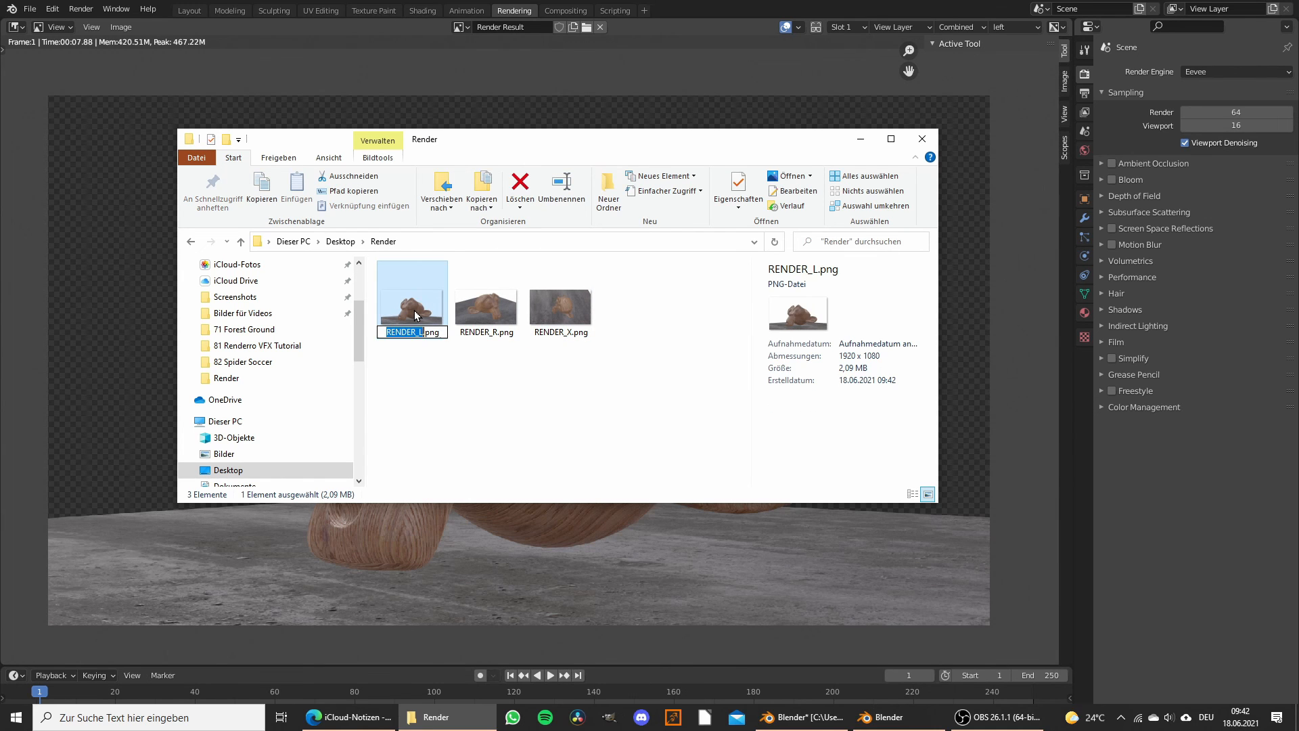
{"action": "double_click", "coordinate": [414, 311]}
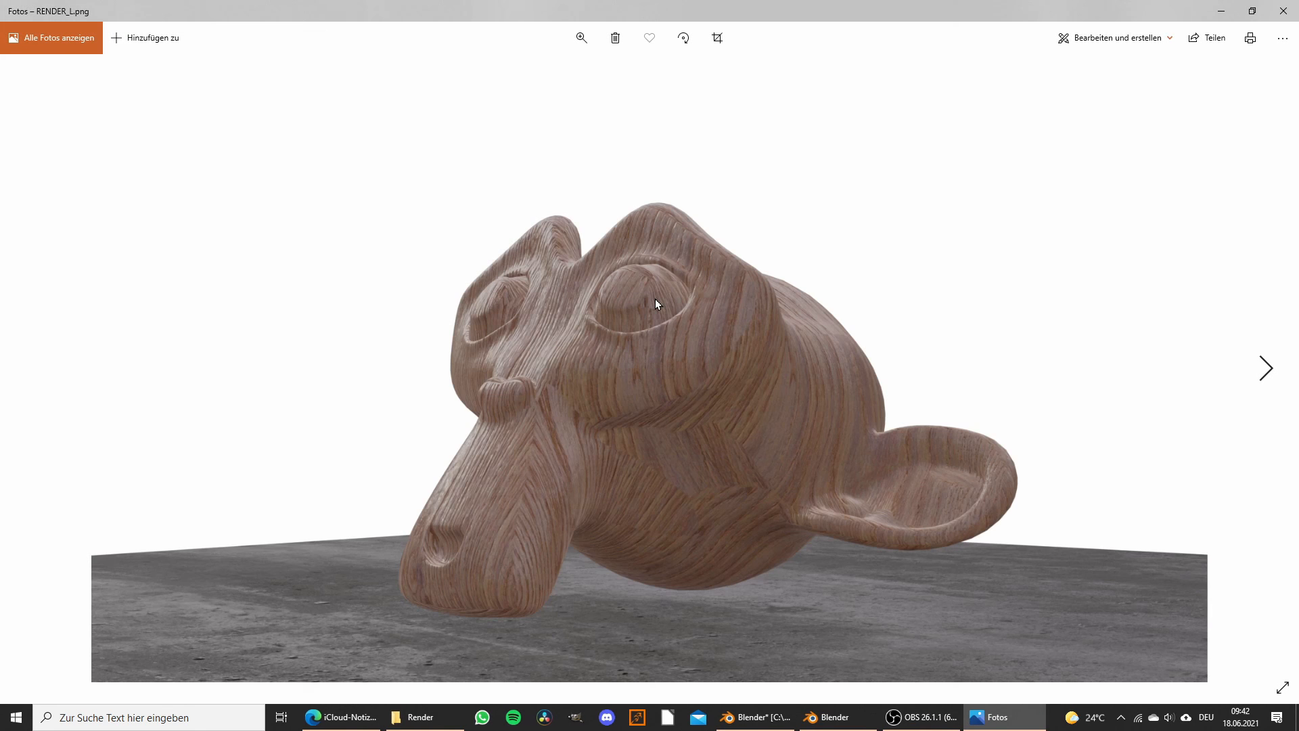
{"action": "key", "text": "Right"}
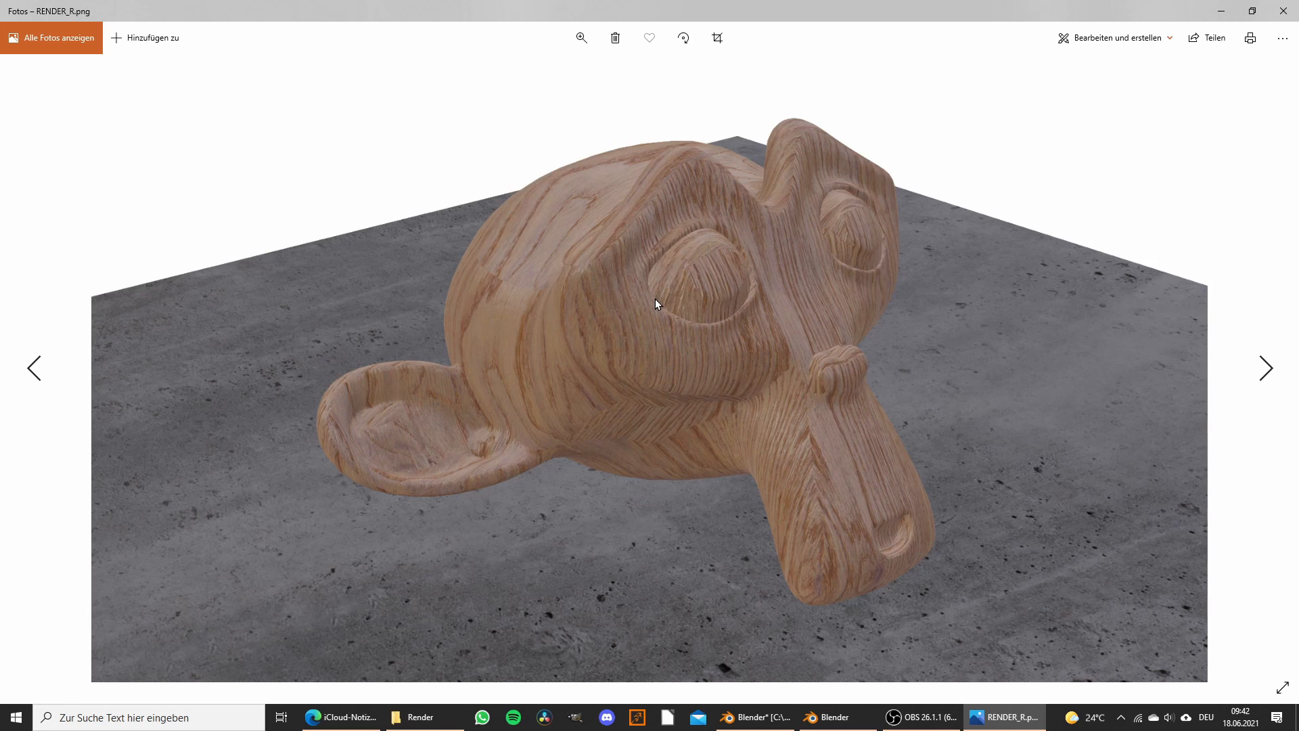
{"action": "key", "text": "Left"}
{"action": "key", "text": "Left"}
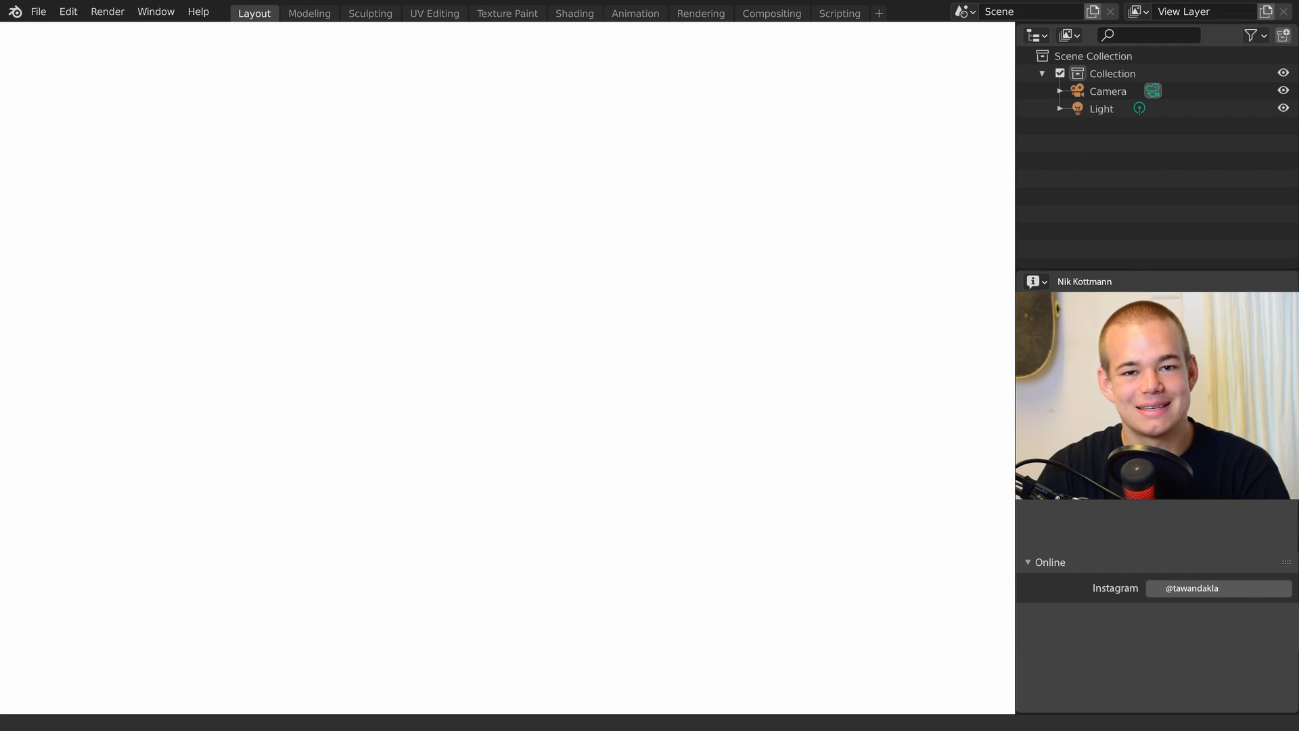